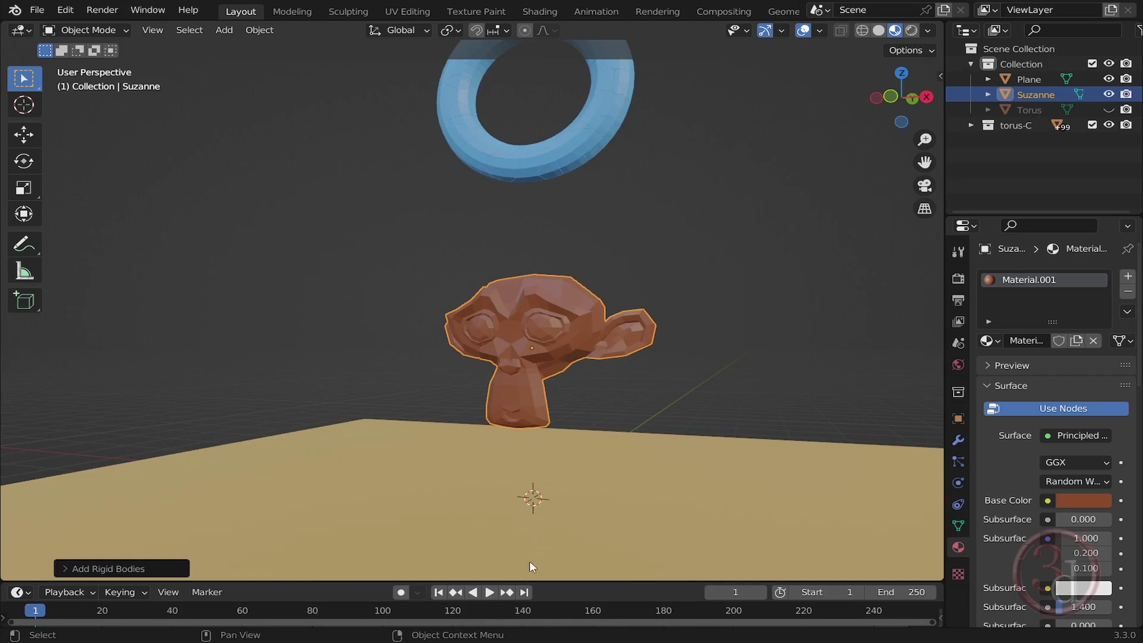
Play the finished simulation of the torus above the monkey head from frame 1
{"action": "left_click", "coordinate": [490, 593]}
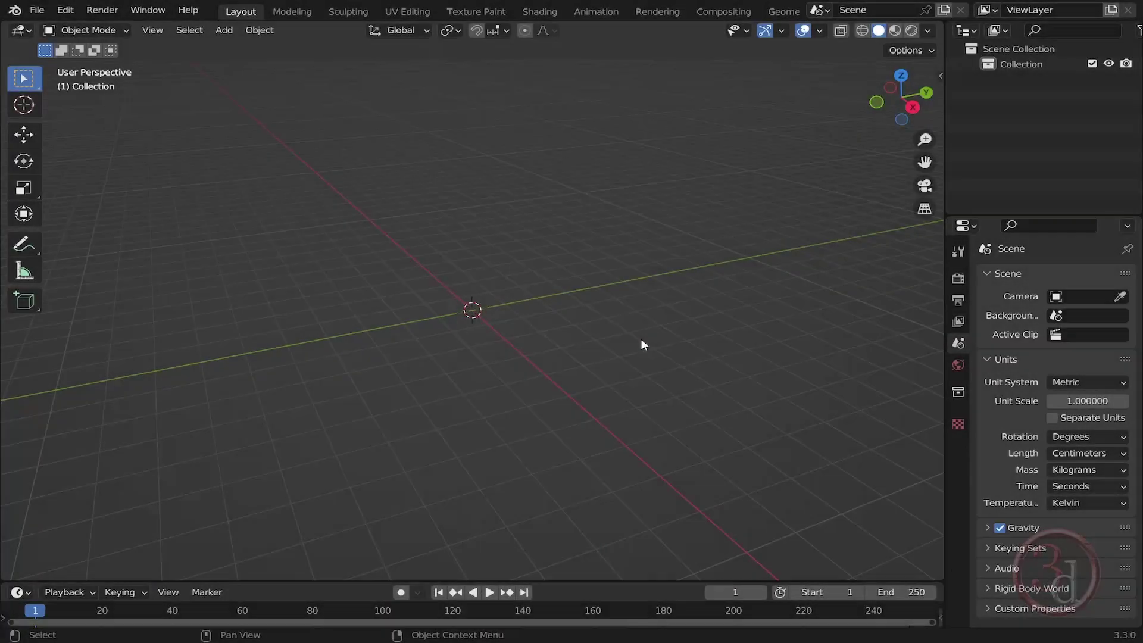
Add a plane mesh at the origin and scale it up uniformly into a large ground surface
{"action": "key", "text": "shift+a"}
{"action": "mouse_move", "coordinate": [641, 338]}
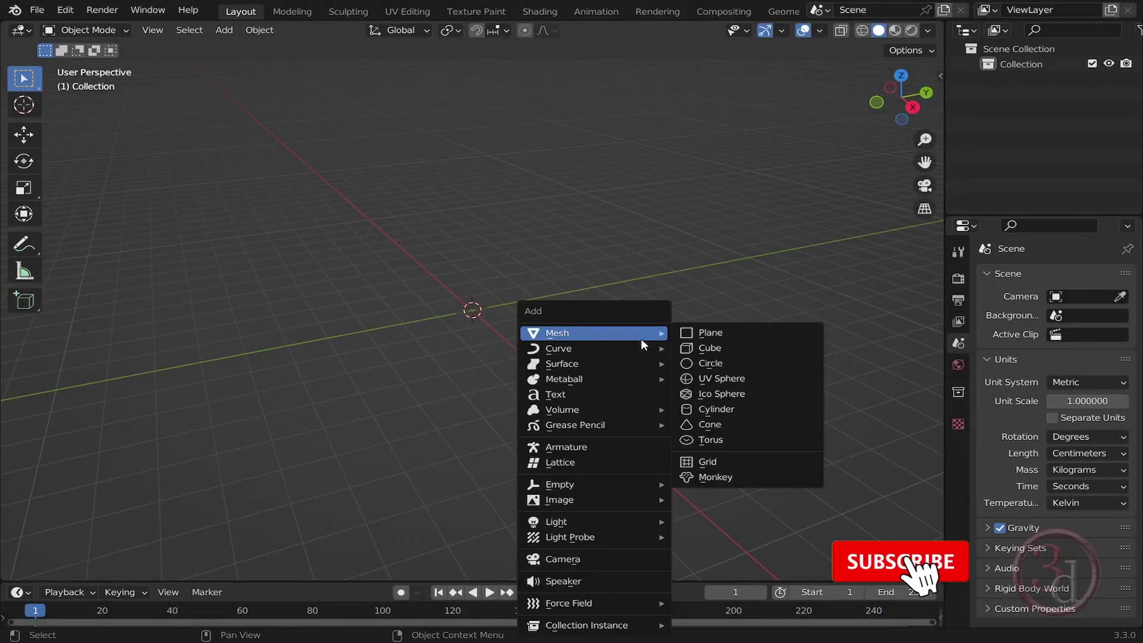
{"action": "left_click", "coordinate": [706, 335]}
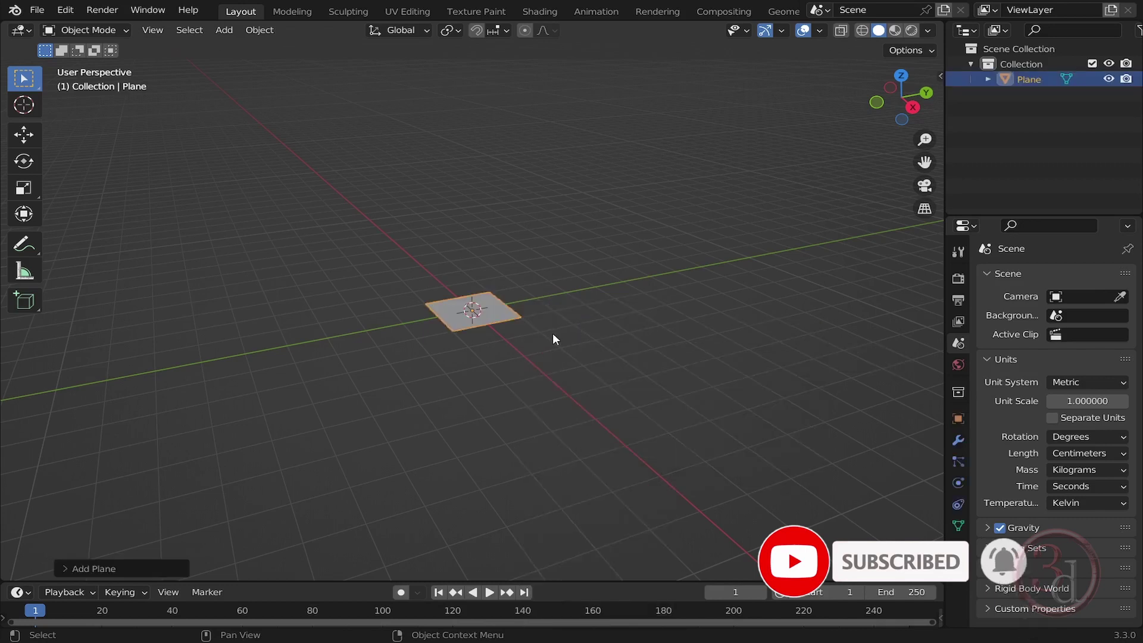
{"action": "key", "text": "s"}
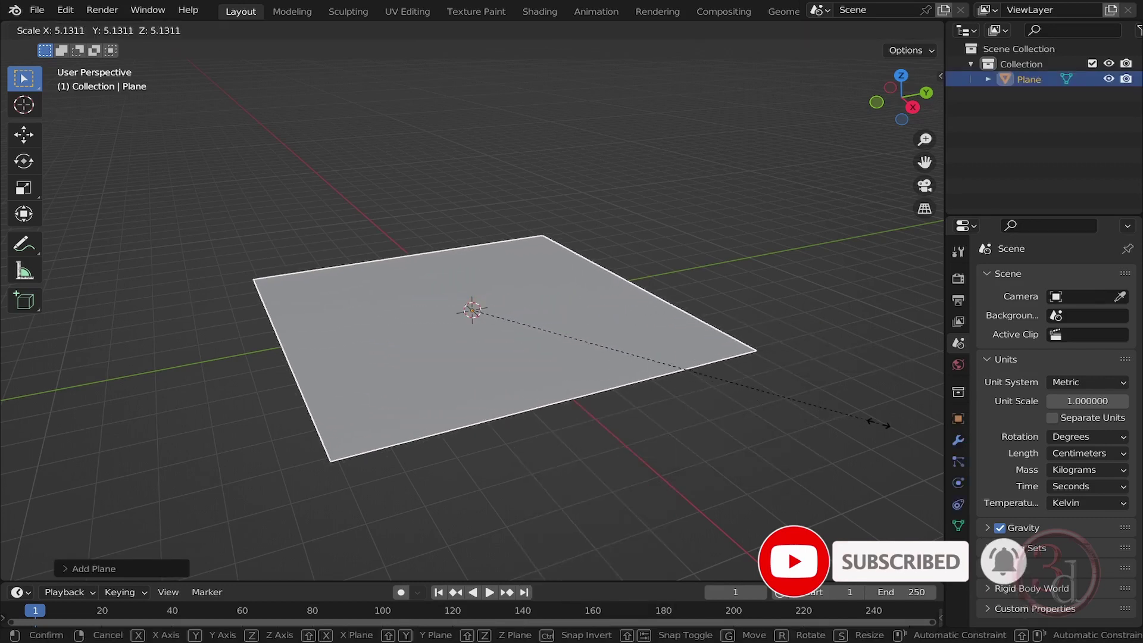
{"action": "left_click", "coordinate": [2, 323]}
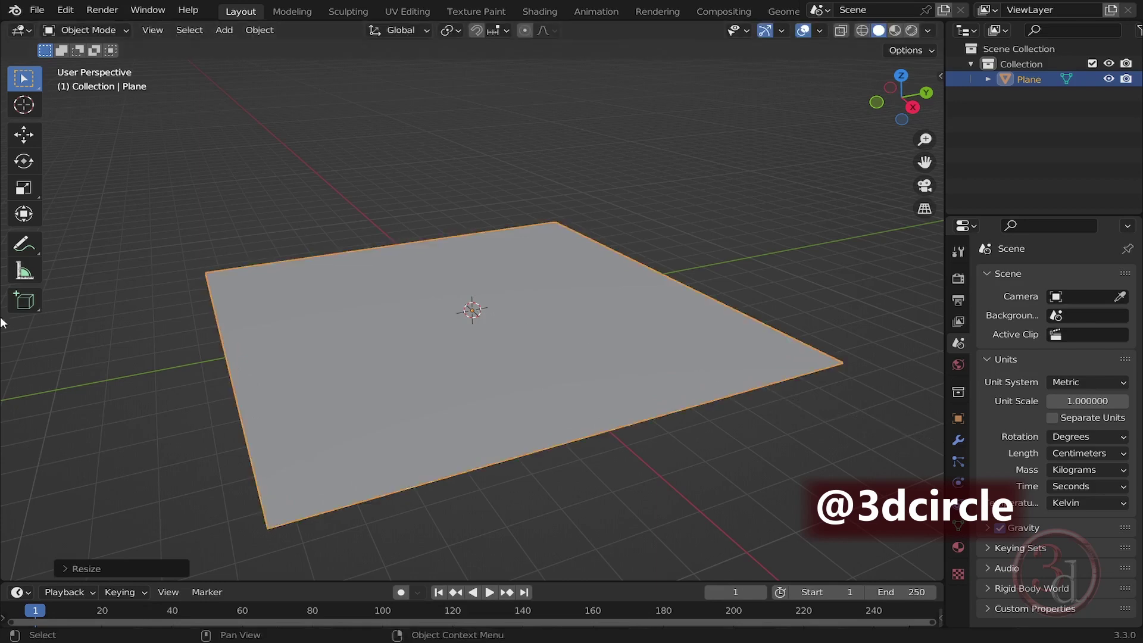
Give the plane a new material with a slightly darkened ochre base color, hue 0.079 and saturation 0.878
{"action": "middle_click_drag", "start_coordinate": [640, 416], "coordinate": [773, 380]}
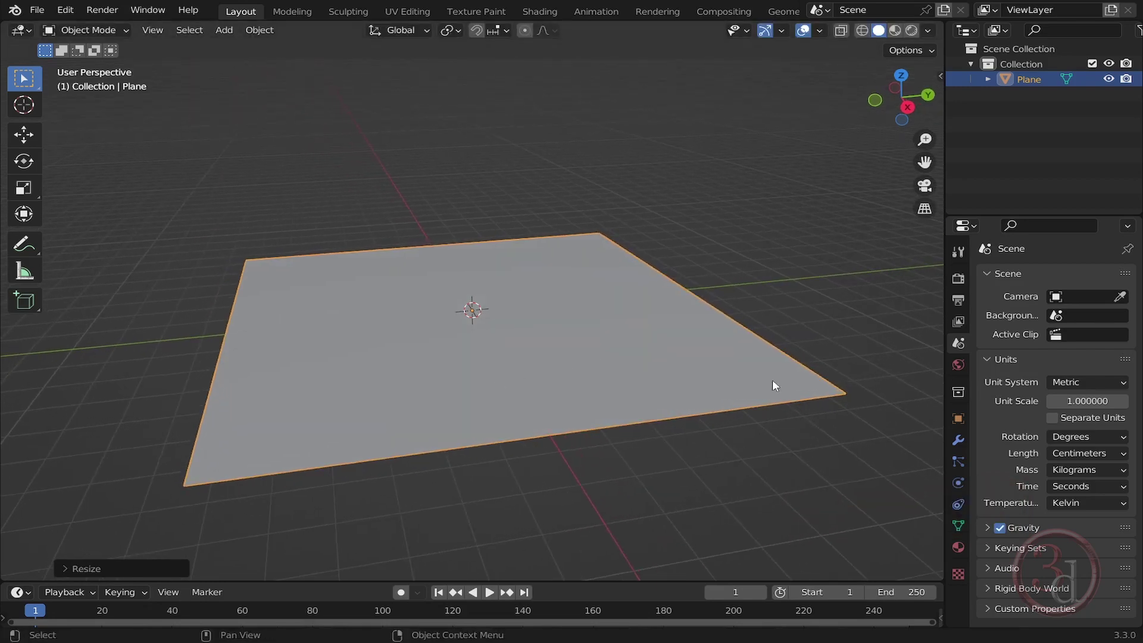
{"action": "left_click", "coordinate": [958, 548]}
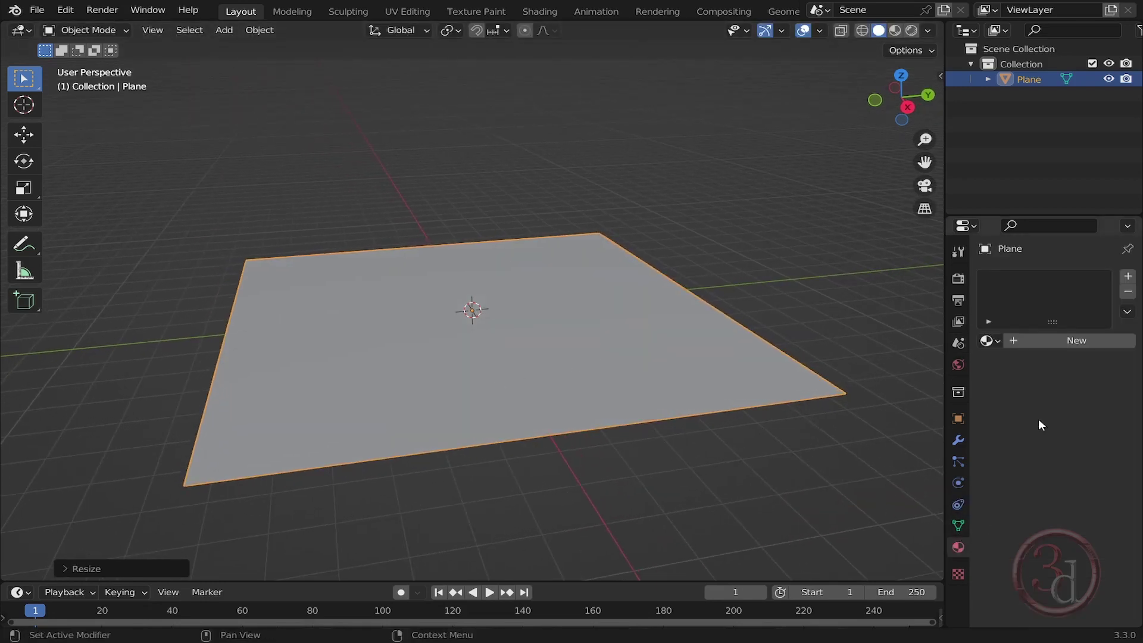
{"action": "left_click", "coordinate": [1042, 341]}
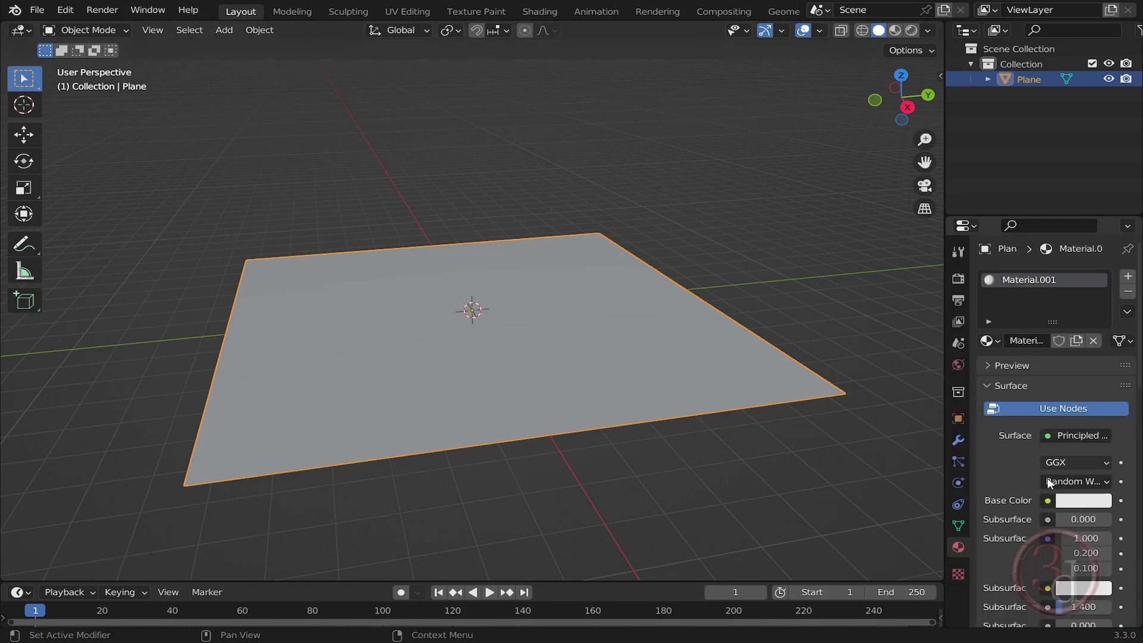
{"action": "left_click", "coordinate": [1064, 504]}
{"action": "left_click_drag", "start_coordinate": [1018, 358], "coordinate": [1001, 366]}
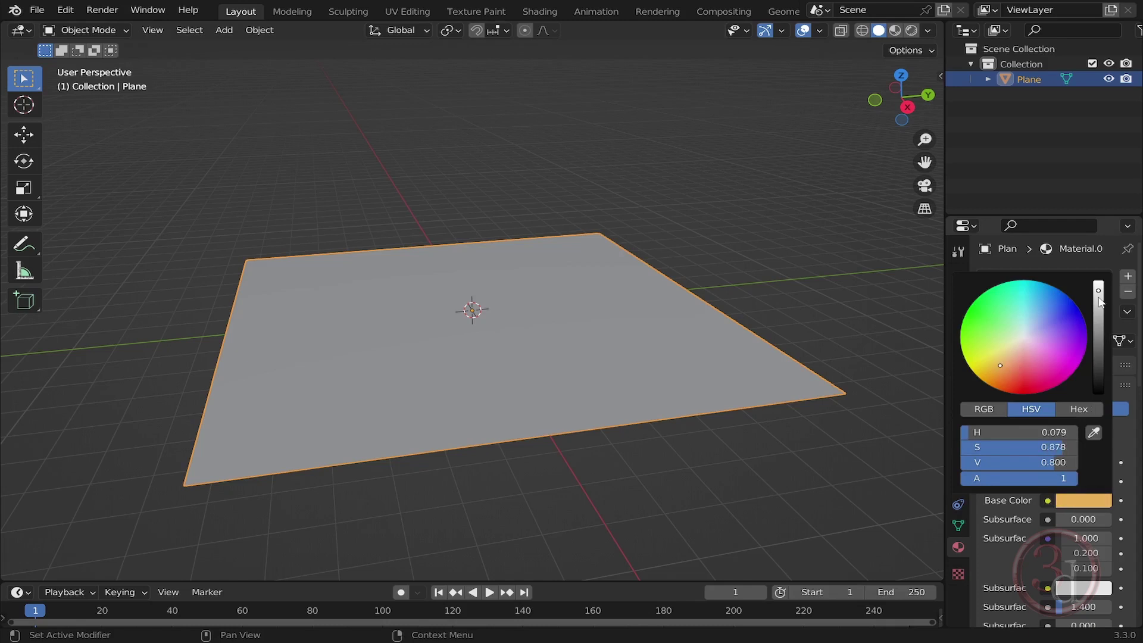
{"action": "left_click_drag", "start_coordinate": [1099, 292], "coordinate": [1099, 315]}
Deselect the plane and switch the viewport shading to Material Preview
{"action": "left_click", "coordinate": [842, 486]}
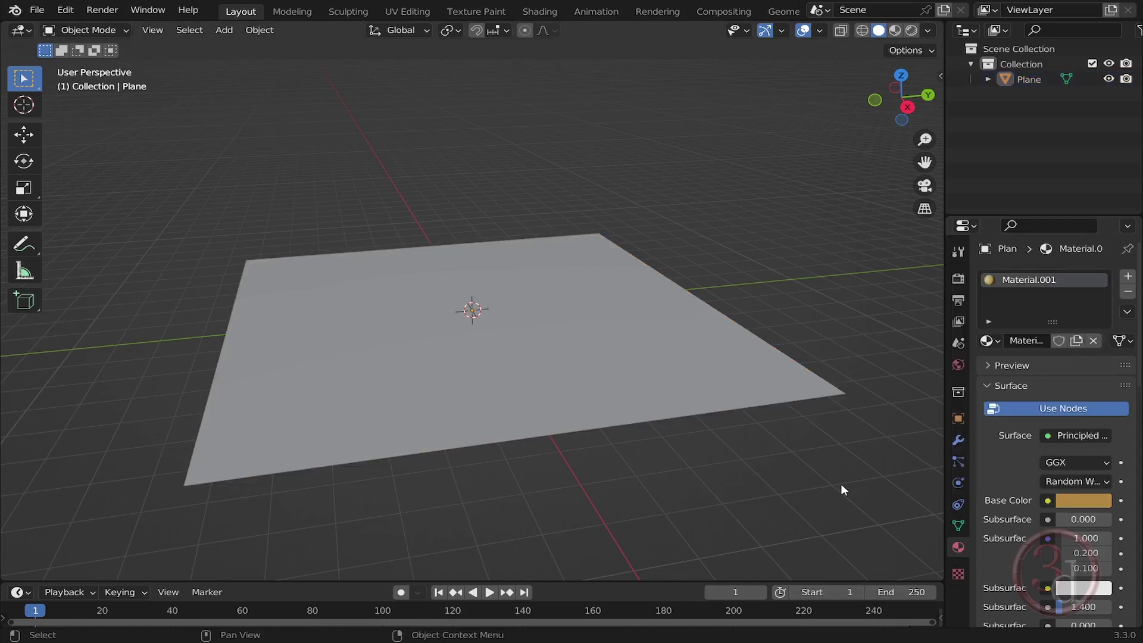
{"action": "key", "text": "z"}
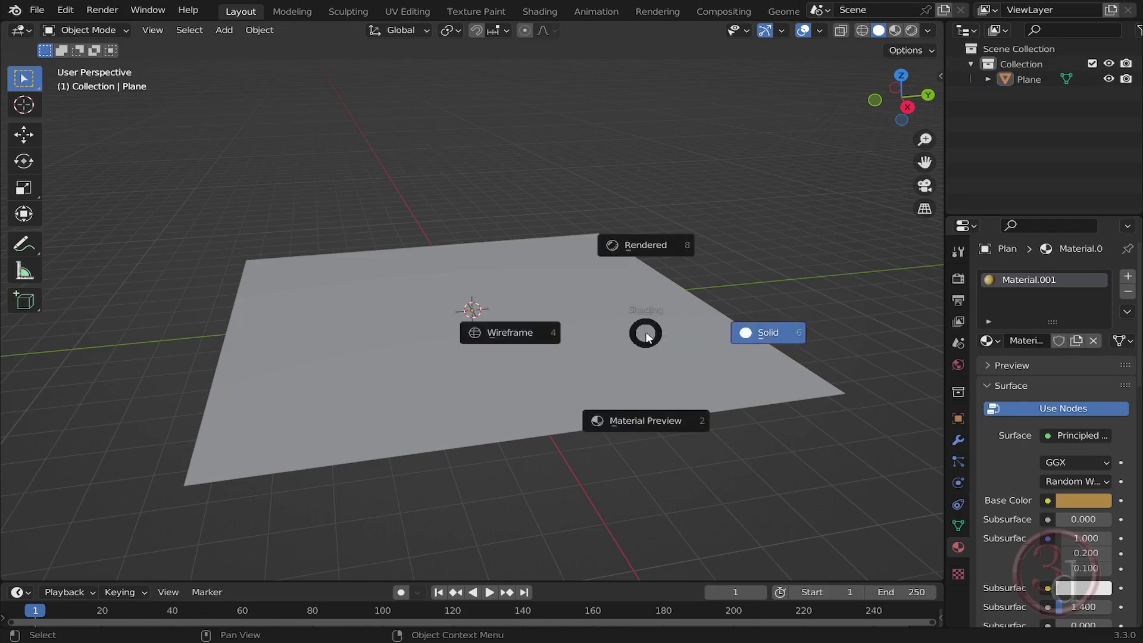
{"action": "left_click", "coordinate": [649, 426]}
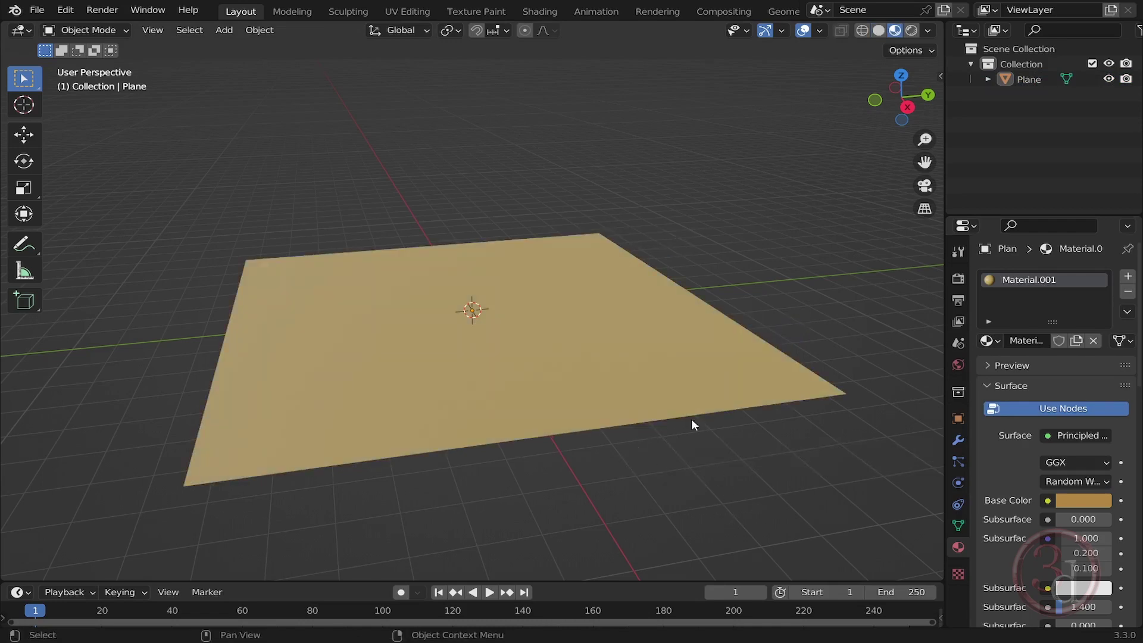
Add a torus mesh at the center of the ground plane
{"action": "middle_click_drag", "start_coordinate": [691, 419], "coordinate": [620, 375]}
{"action": "scroll", "coordinate": [529, 293], "scroll_direction": "up", "scroll_amount": 2}
{"action": "middle_click_drag", "start_coordinate": [532, 297], "coordinate": [499, 227]}
{"action": "key", "text": "shift+a"}
{"action": "mouse_move", "coordinate": [498, 222]}
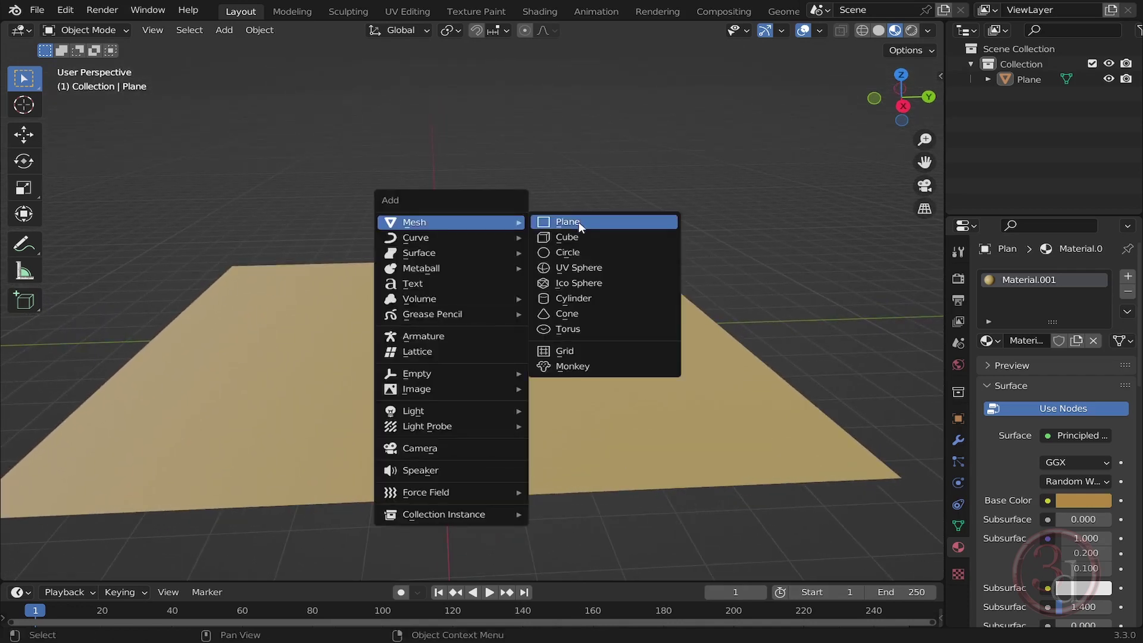
{"action": "left_click", "coordinate": [571, 328]}
Rotate the torus around the global X axis until it stands upright
{"action": "middle_click_drag", "start_coordinate": [572, 328], "coordinate": [593, 390]}
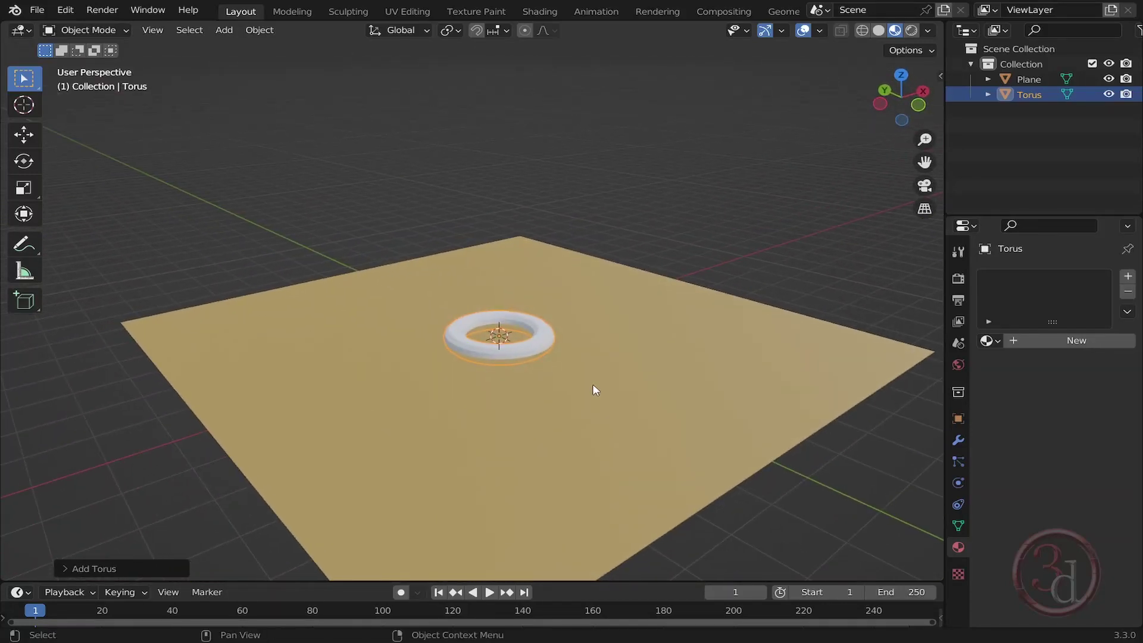
{"action": "key", "text": "r"}
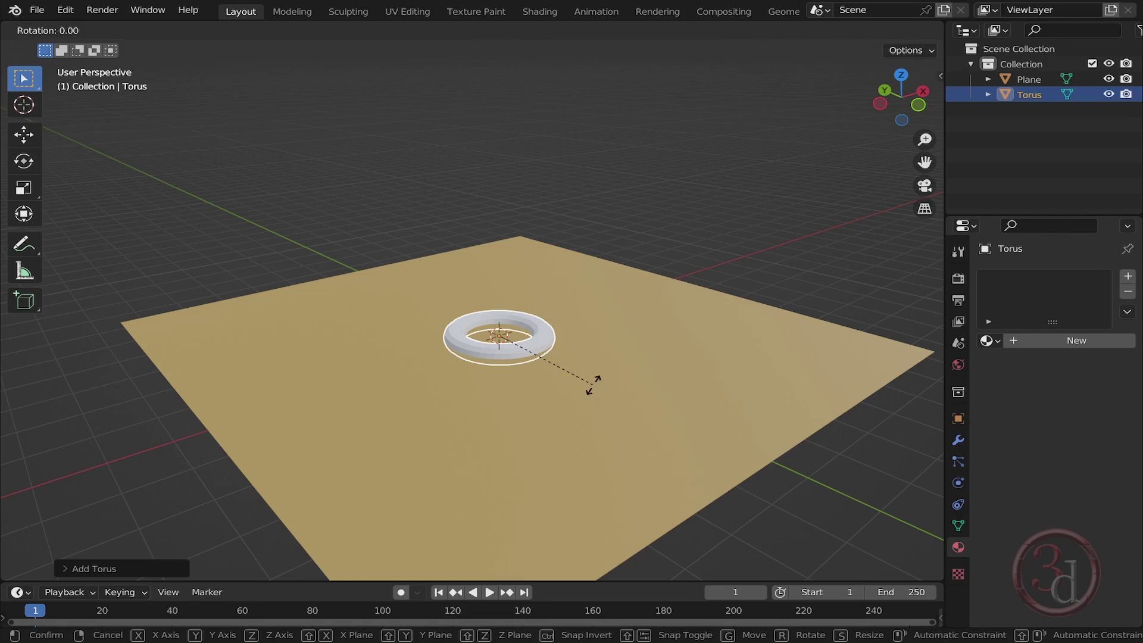
{"action": "key", "text": "x"}
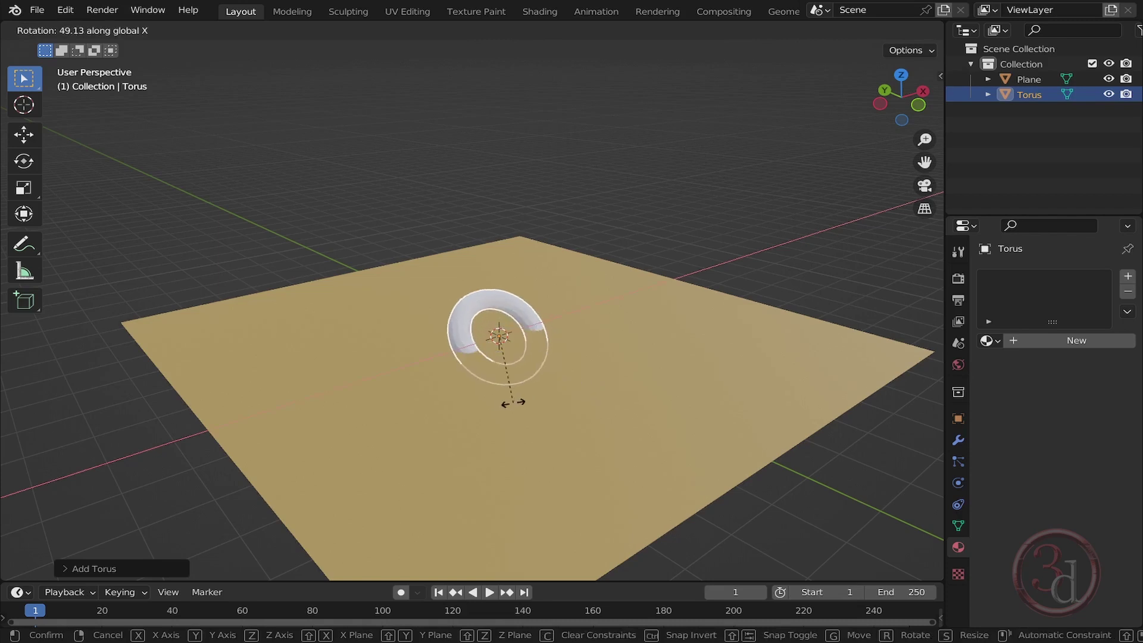
{"action": "left_click", "coordinate": [467, 401]}
Raise the torus along the global Z axis until its lower edge is close to the ground plane
{"action": "middle_click_drag", "start_coordinate": [498, 381], "coordinate": [498, 378]}
{"action": "key", "text": "g"}
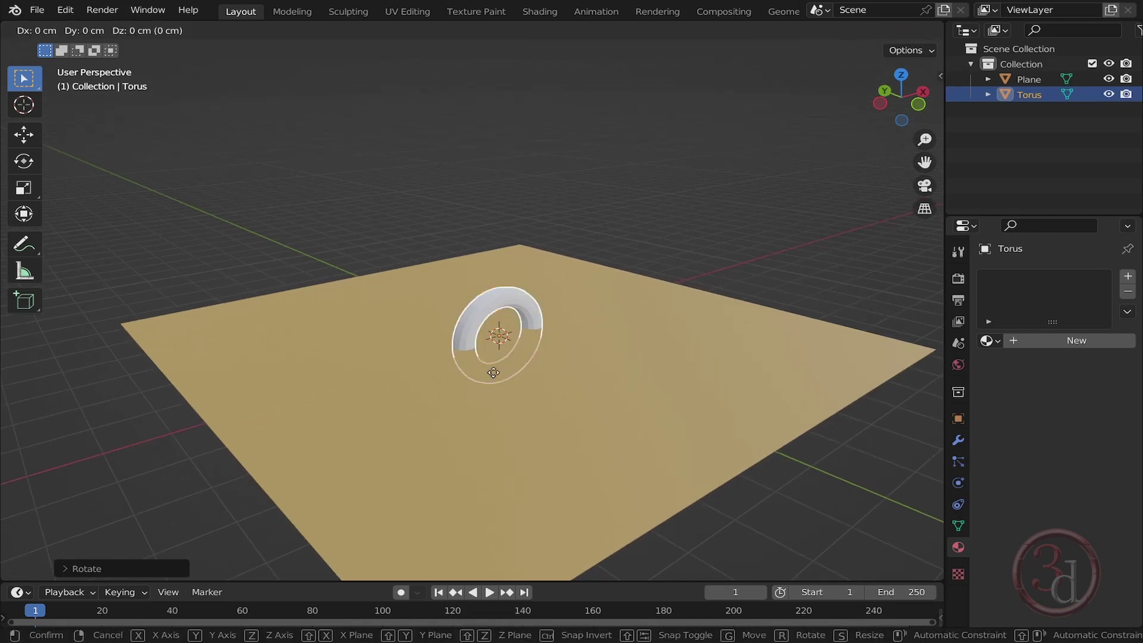
{"action": "key", "text": "z"}
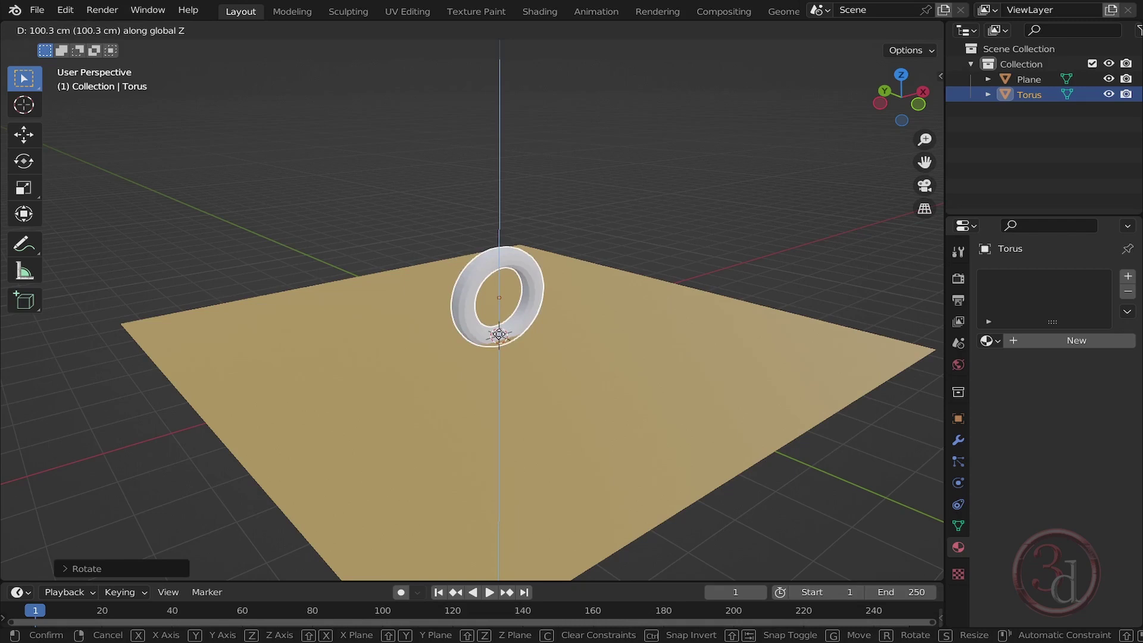
{"action": "left_click", "coordinate": [497, 330]}
In the front view, raise the torus about 8 cm along Z so its bottom rests on the ground line
{"action": "middle_click_drag", "start_coordinate": [591, 370], "coordinate": [558, 356]}
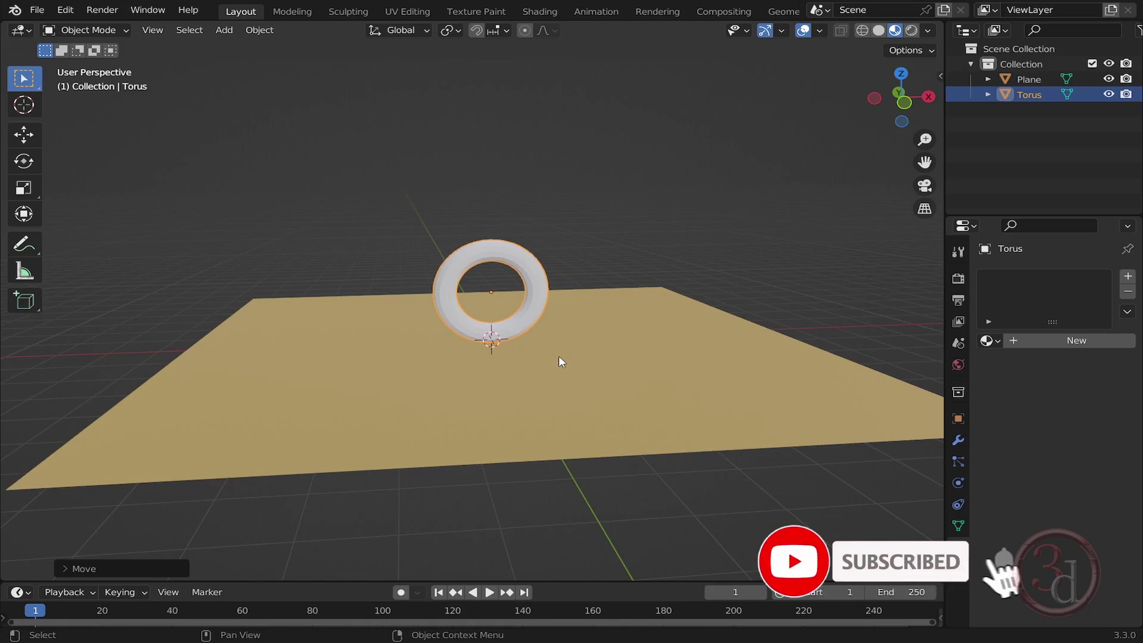
{"action": "key", "text": "grave"}
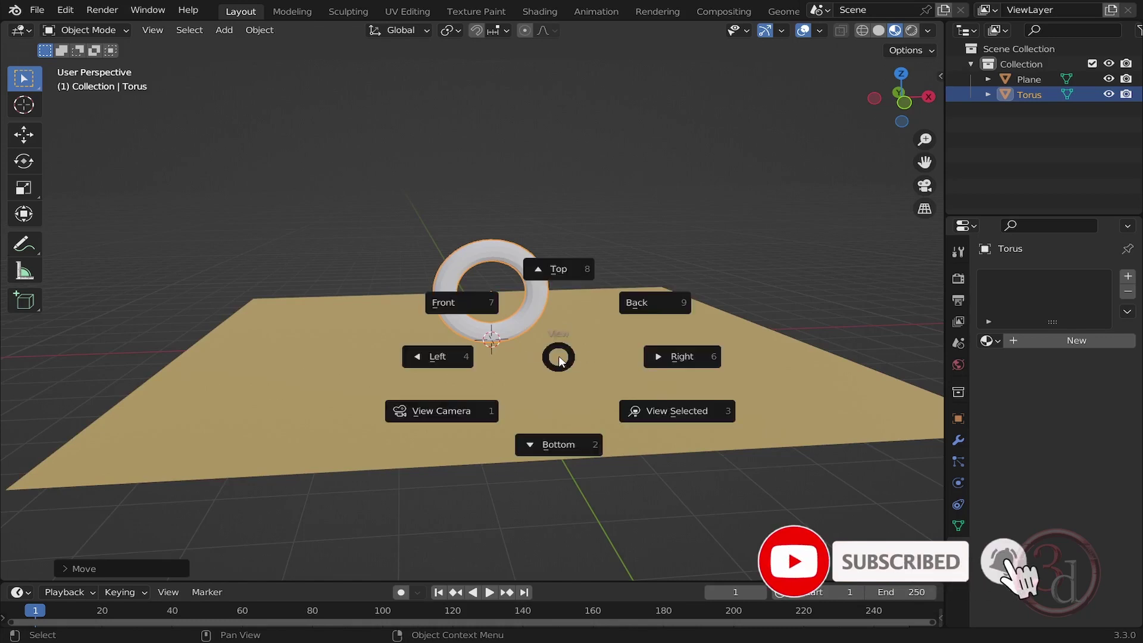
{"action": "left_click", "coordinate": [474, 302]}
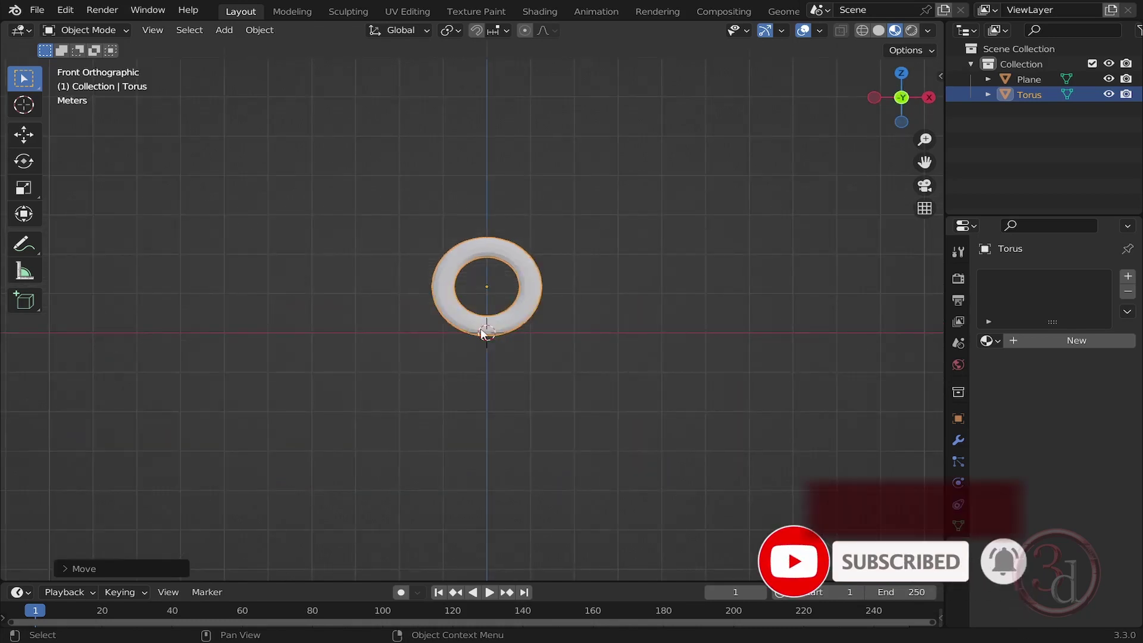
{"action": "scroll", "coordinate": [480, 328], "scroll_direction": "up", "scroll_amount": 5}
{"action": "scroll", "coordinate": [559, 355], "scroll_direction": "up", "scroll_amount": 5, "text": "shift"}
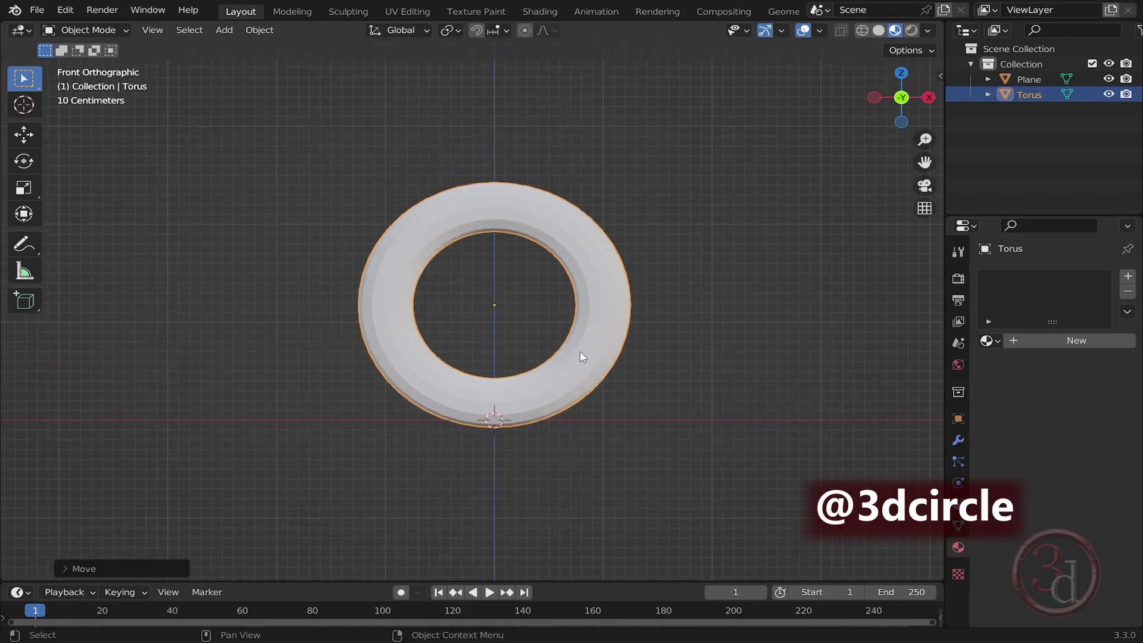
{"action": "key", "text": "g"}
{"action": "key", "text": "z"}
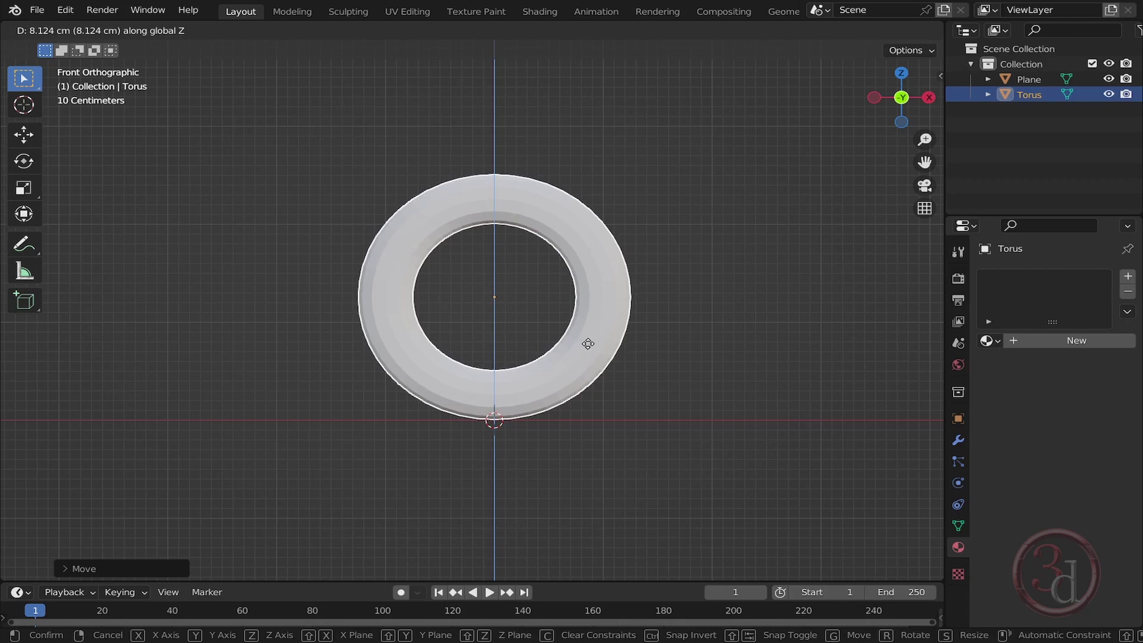
{"action": "left_click", "coordinate": [590, 346]}
Assign a new material to the torus and make its base color light blue
{"action": "middle_click_drag", "start_coordinate": [512, 424], "coordinate": [595, 386]}
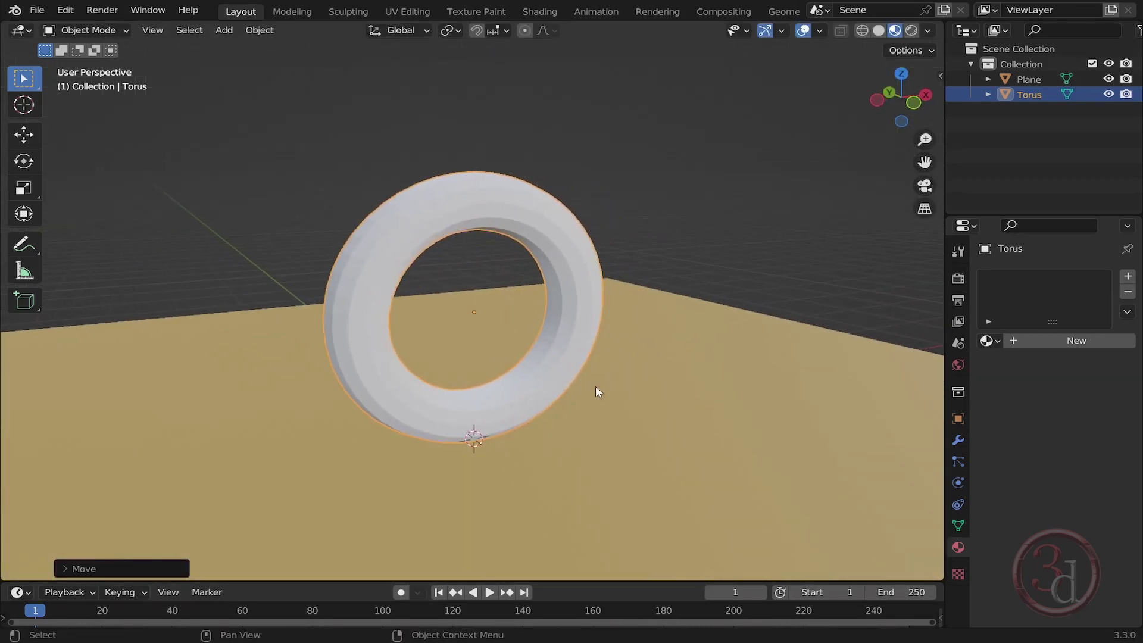
{"action": "left_click", "coordinate": [663, 219]}
{"action": "middle_click_drag", "start_coordinate": [663, 219], "coordinate": [566, 268]}
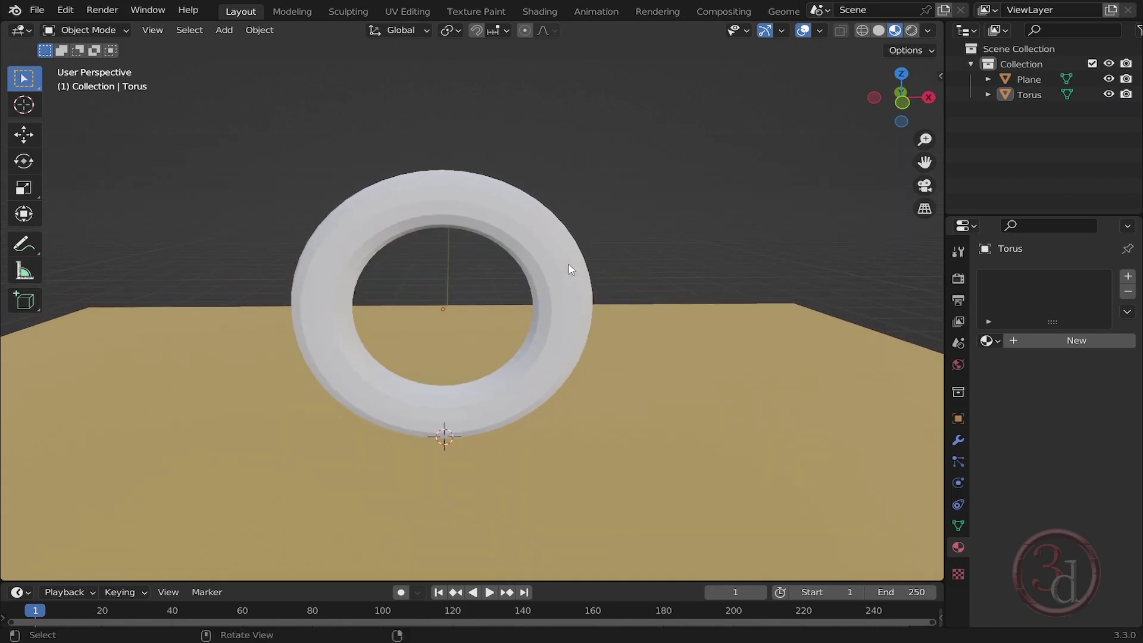
{"action": "left_click", "coordinate": [564, 242]}
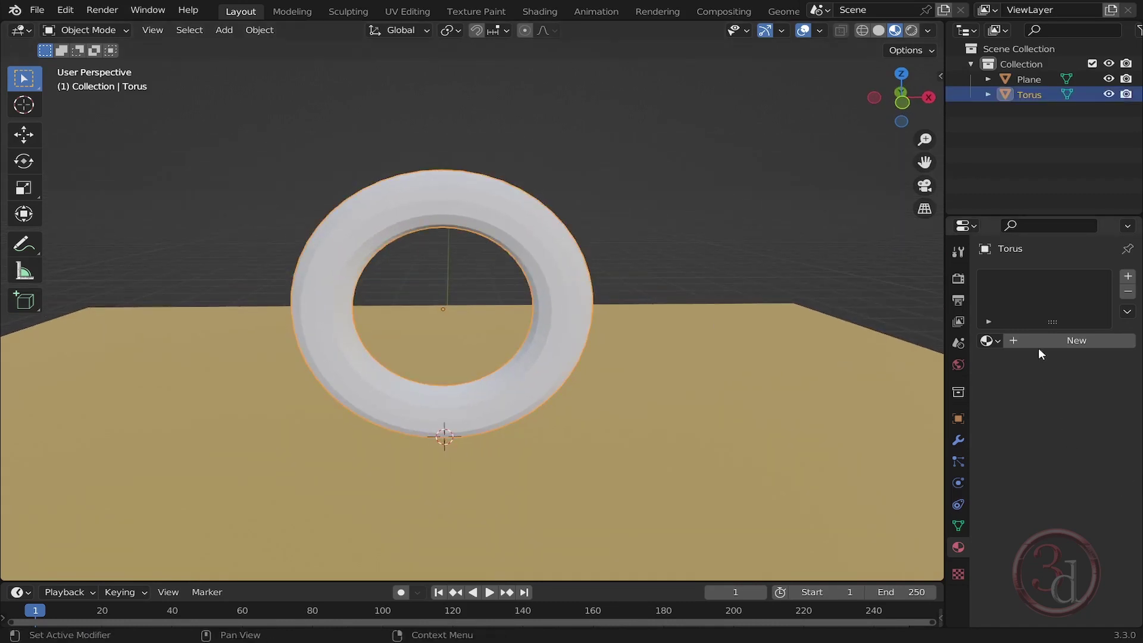
{"action": "left_click", "coordinate": [1059, 339]}
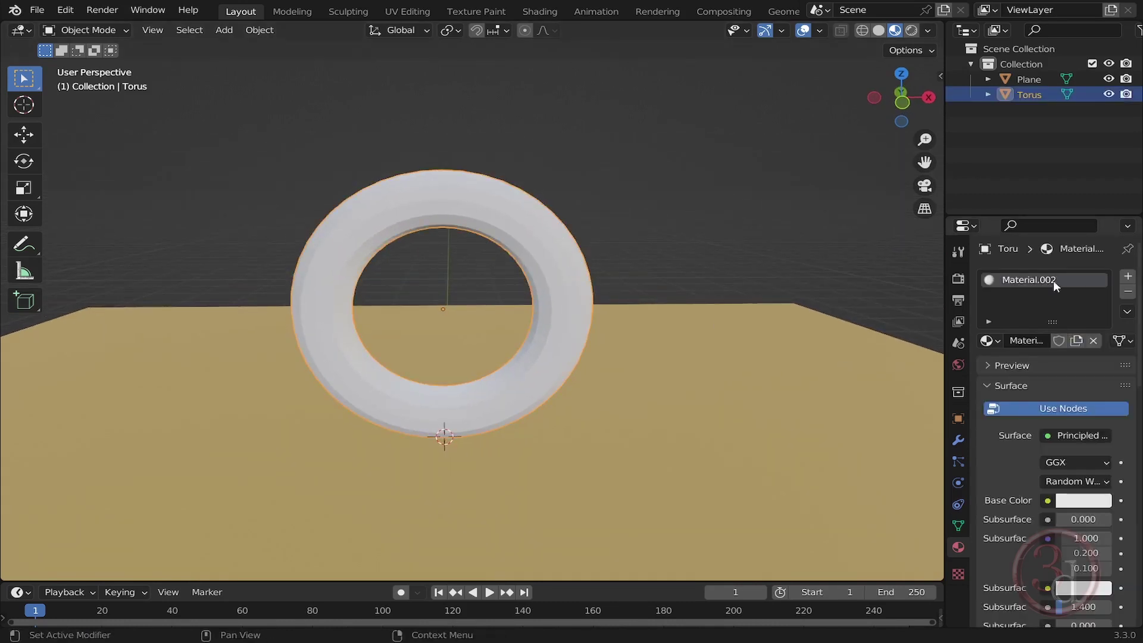
{"action": "left_click", "coordinate": [1090, 502]}
{"action": "mouse_move", "coordinate": [1036, 319]}
{"action": "left_mouse_down"}
{"action": "mouse_move", "coordinate": [1034, 300]}
{"action": "mouse_move", "coordinate": [1050, 305]}
{"action": "left_mouse_up"}
{"action": "middle_click_drag", "start_coordinate": [566, 286], "coordinate": [586, 278]}
{"action": "left_click", "coordinate": [613, 227]}
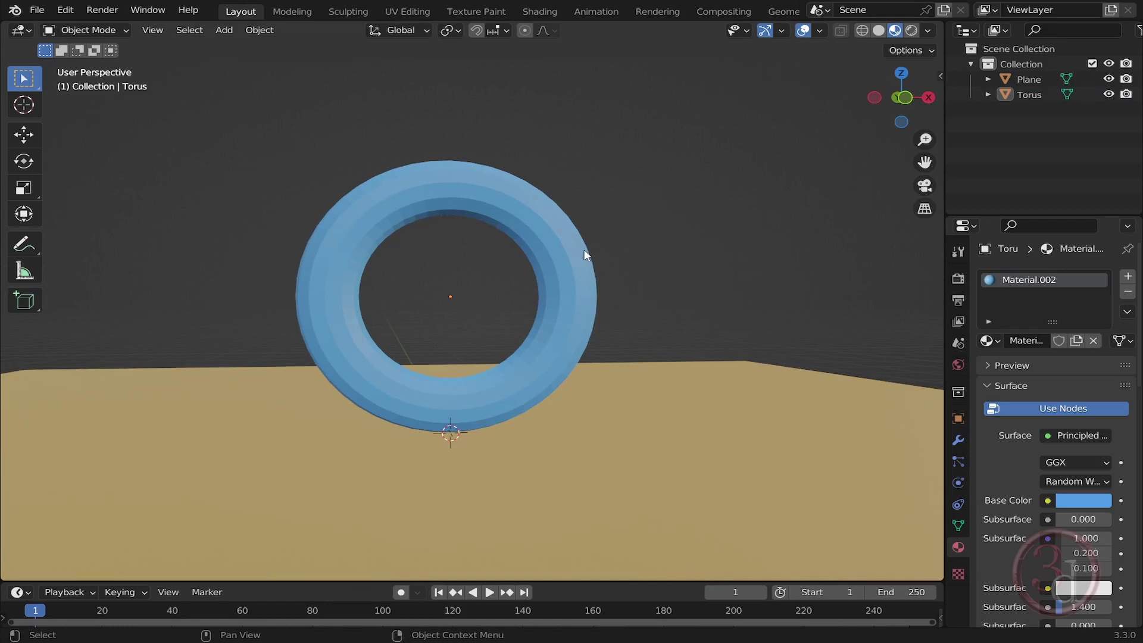
Rename the torus material to "blue"
{"action": "double_click", "coordinate": [1034, 279]}
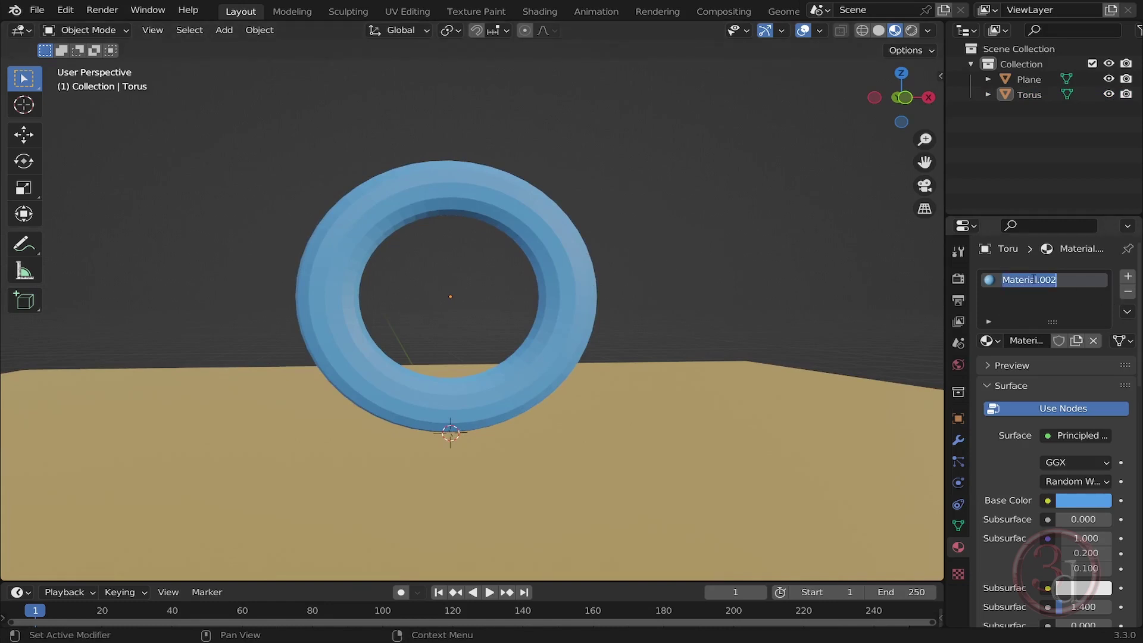
{"action": "type", "text": "blue"}
{"action": "key", "text": "Return"}
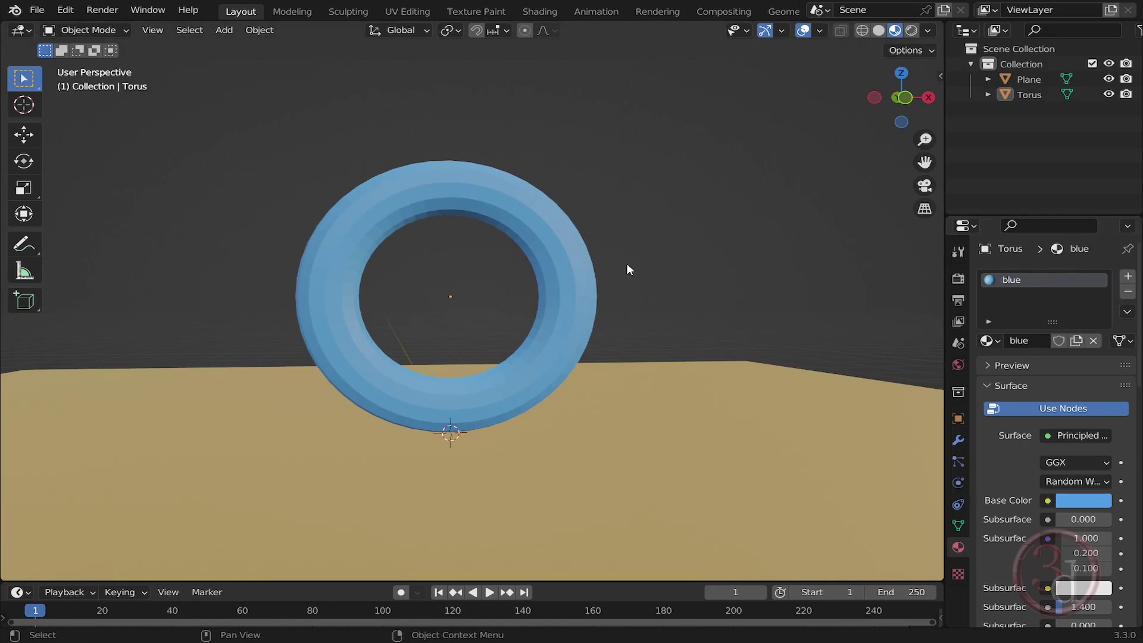
Select the ground plane and rename its material to "ground"
{"action": "left_click", "coordinate": [864, 411]}
{"action": "double_click", "coordinate": [1053, 280]}
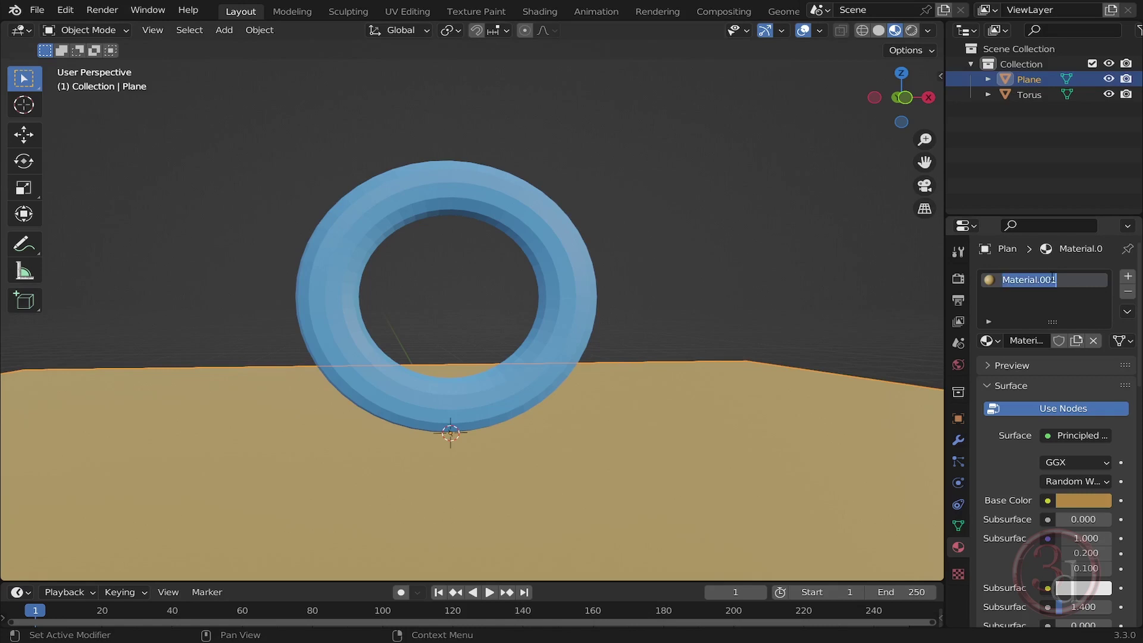
{"action": "type", "text": "ground"}
{"action": "key", "text": "Return"}
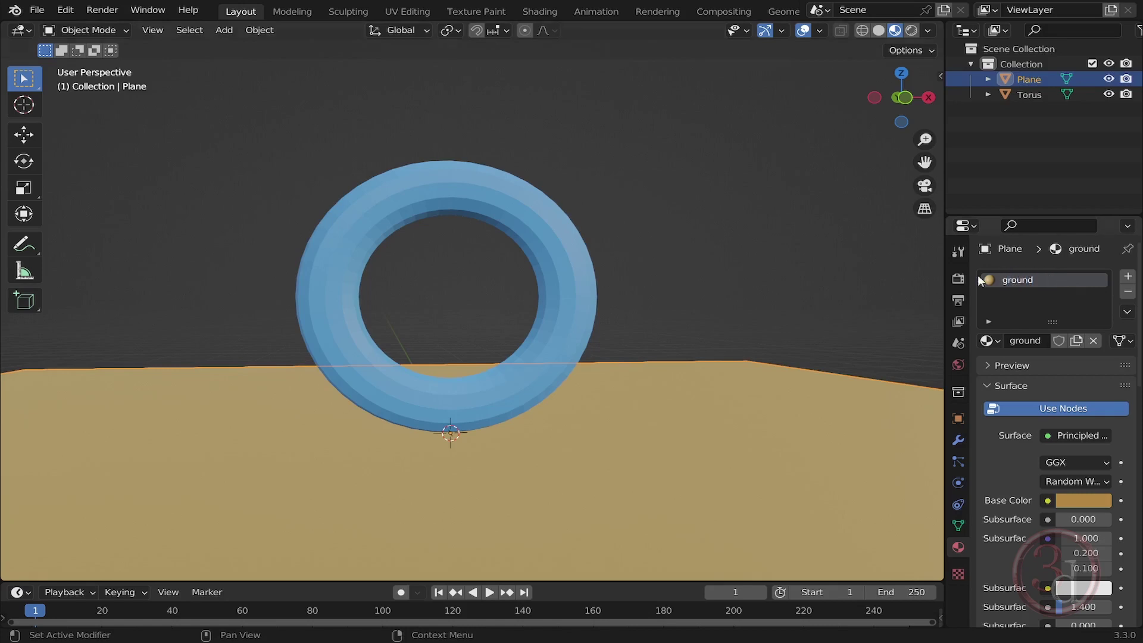
Select the torus and check which Quick Effects are available for it
{"action": "left_click", "coordinate": [768, 320]}
{"action": "left_click", "coordinate": [557, 206]}
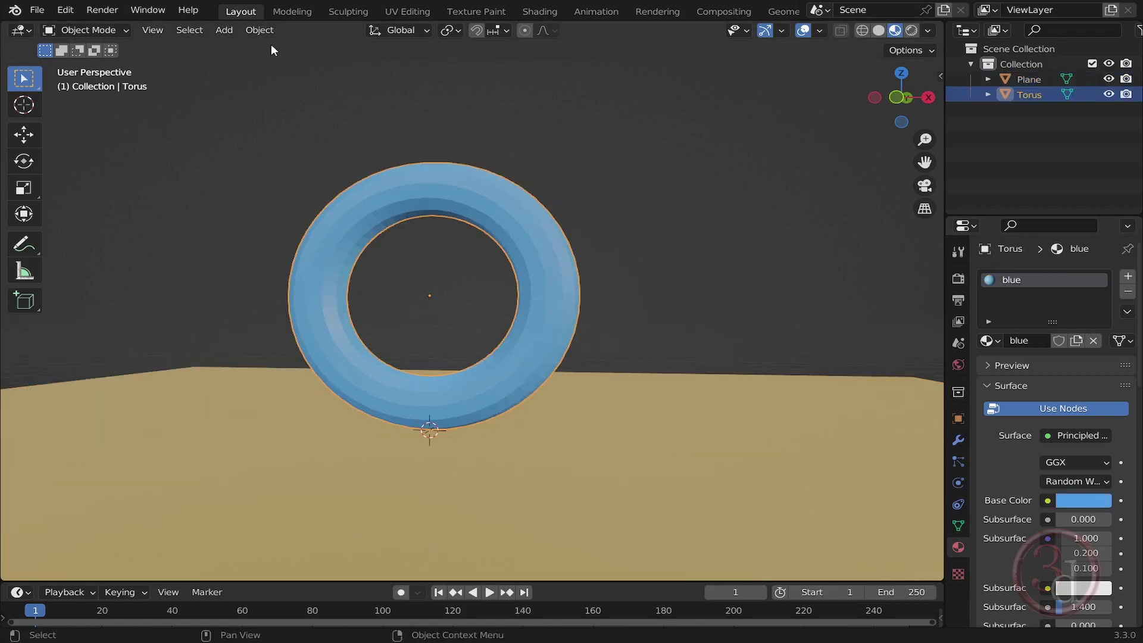
{"action": "left_click", "coordinate": [260, 30]}
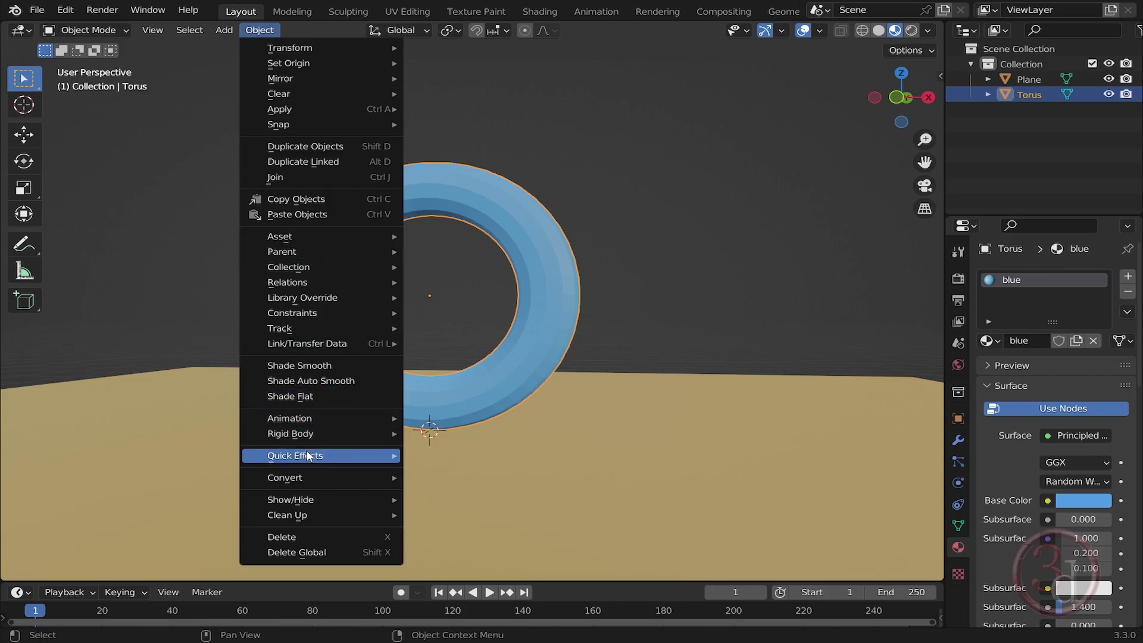
{"action": "mouse_move", "coordinate": [309, 455]}
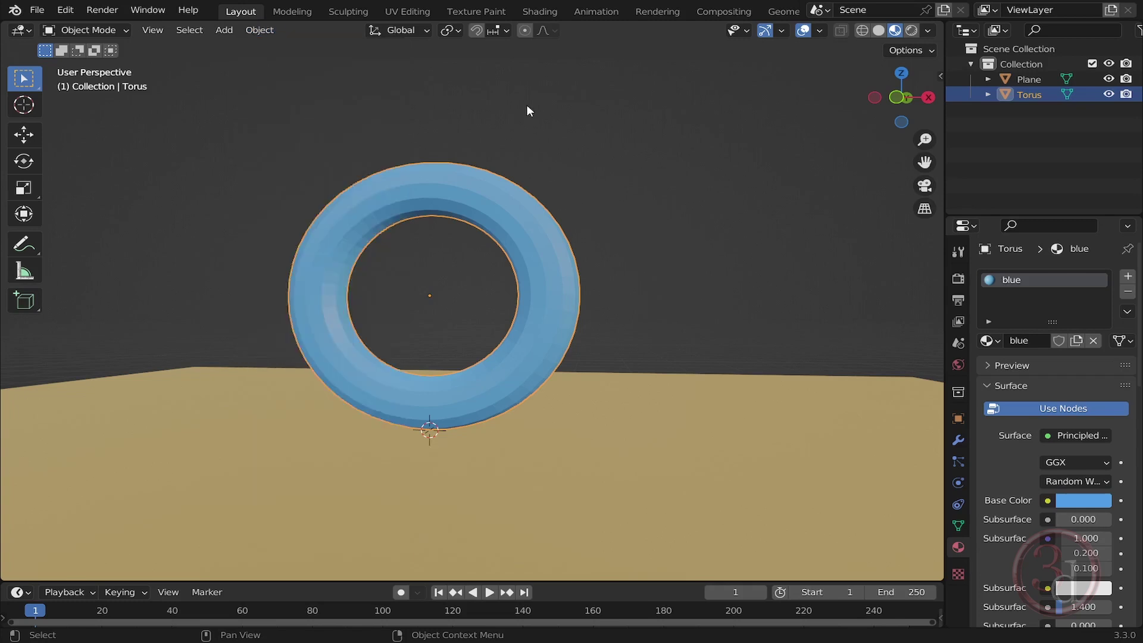
Search the add-ons preferences for "cell" to check whether the Cell Fracture add-on is enabled, and close the preferences
{"action": "left_click", "coordinate": [66, 10]}
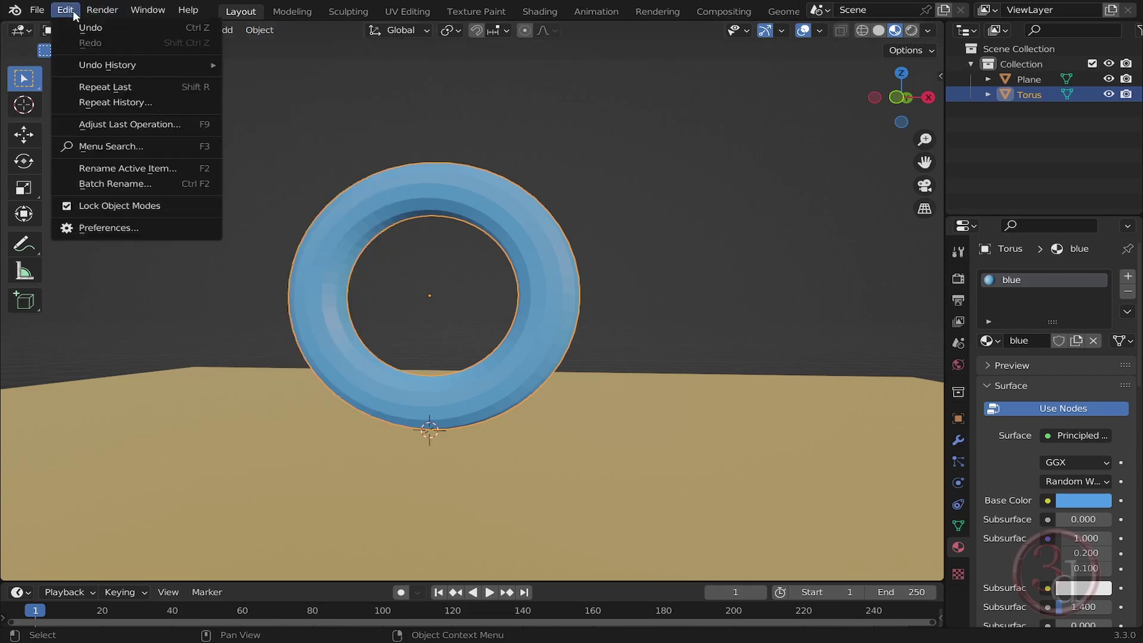
{"action": "left_click", "coordinate": [100, 227]}
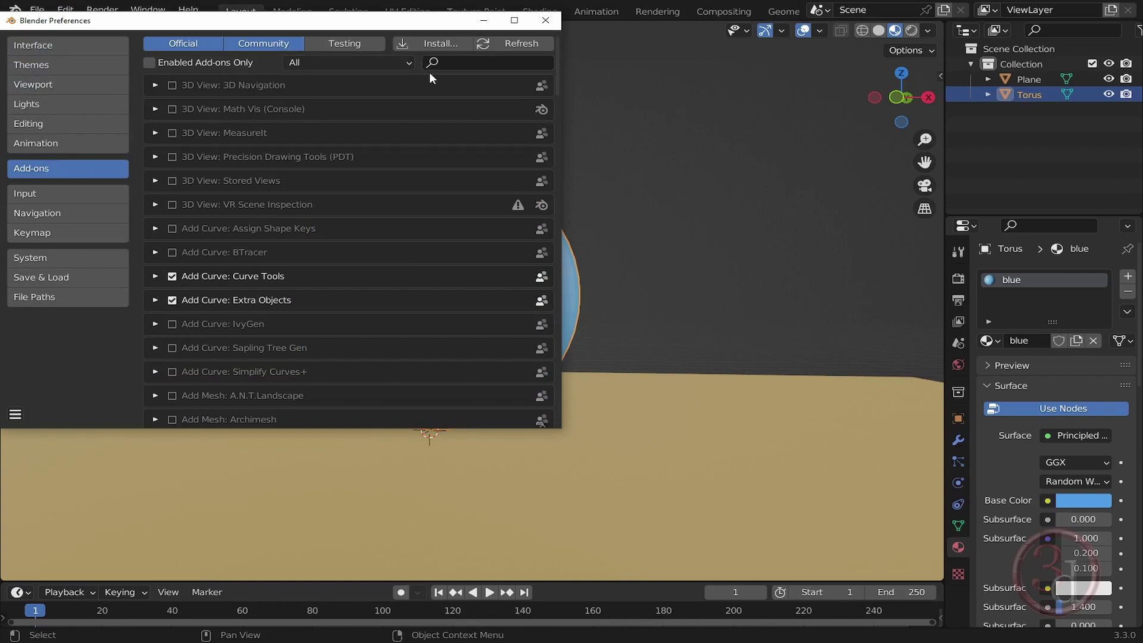
{"action": "left_click", "coordinate": [447, 64]}
{"action": "type", "text": "cell"}
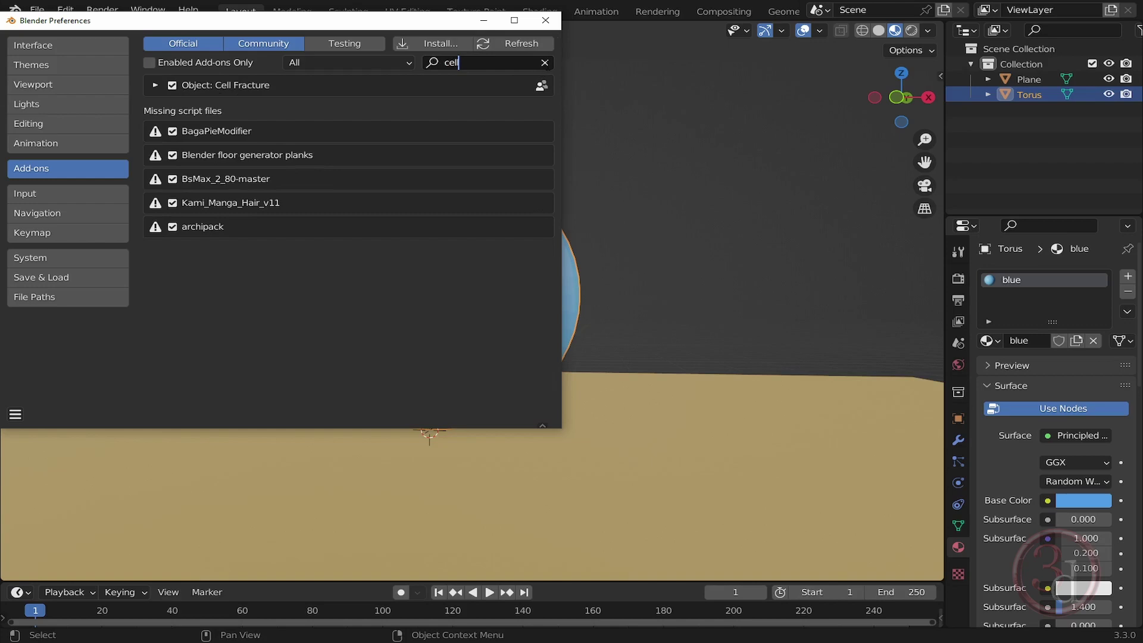
{"action": "left_click", "coordinate": [544, 62]}
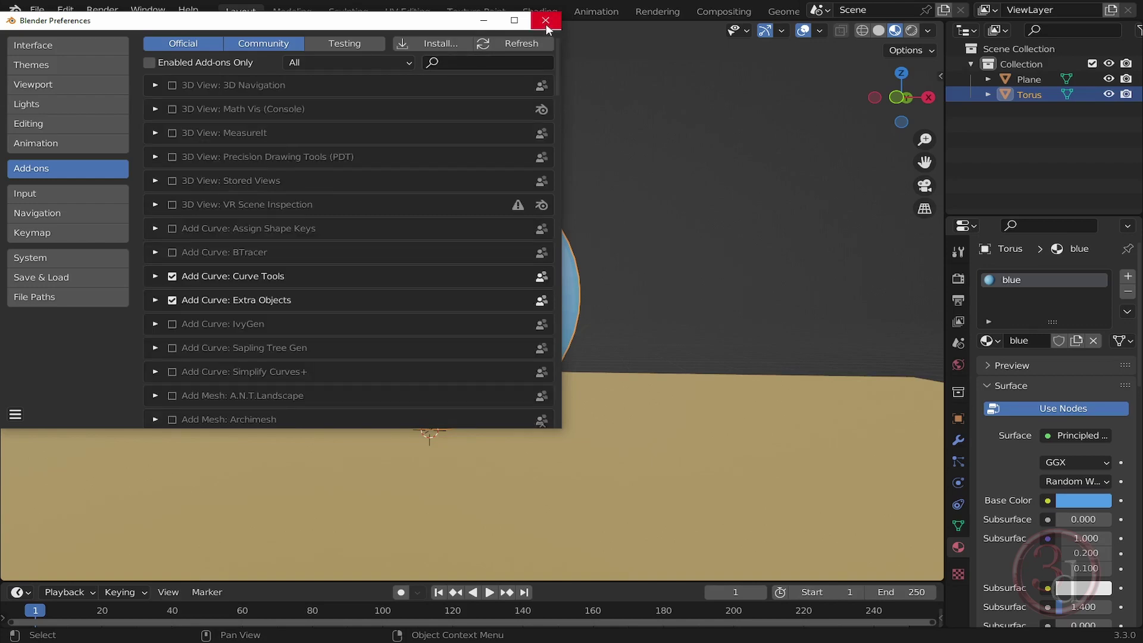
{"action": "left_click", "coordinate": [546, 20]}
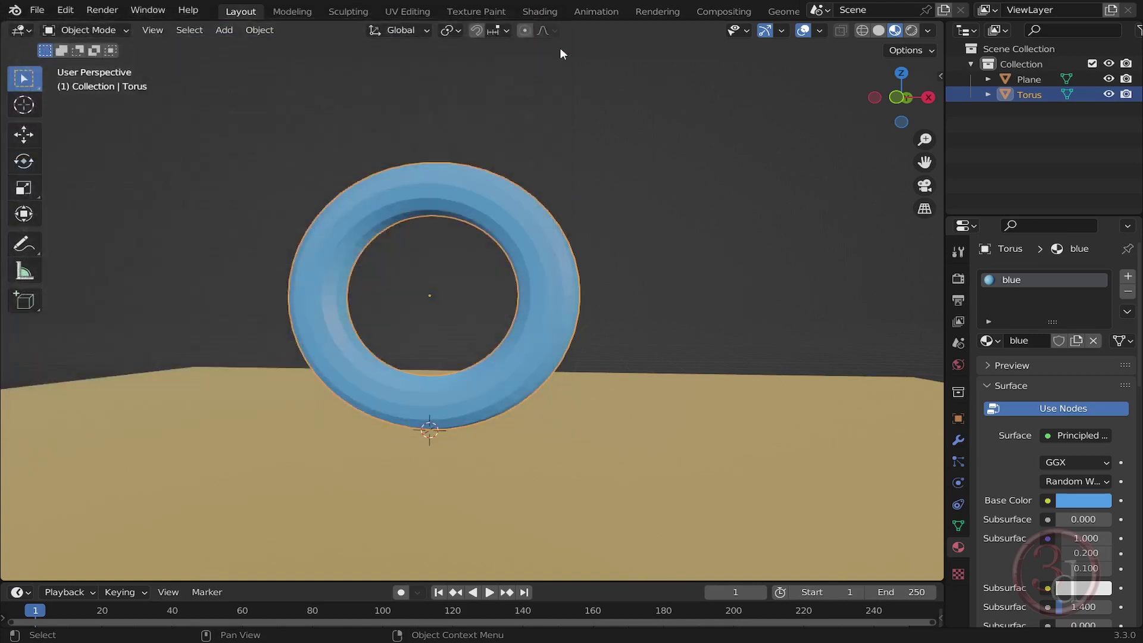
Apply Cell Fracture to the torus using its own particles as point source, with a source limit of 200
{"action": "left_click", "coordinate": [260, 31]}
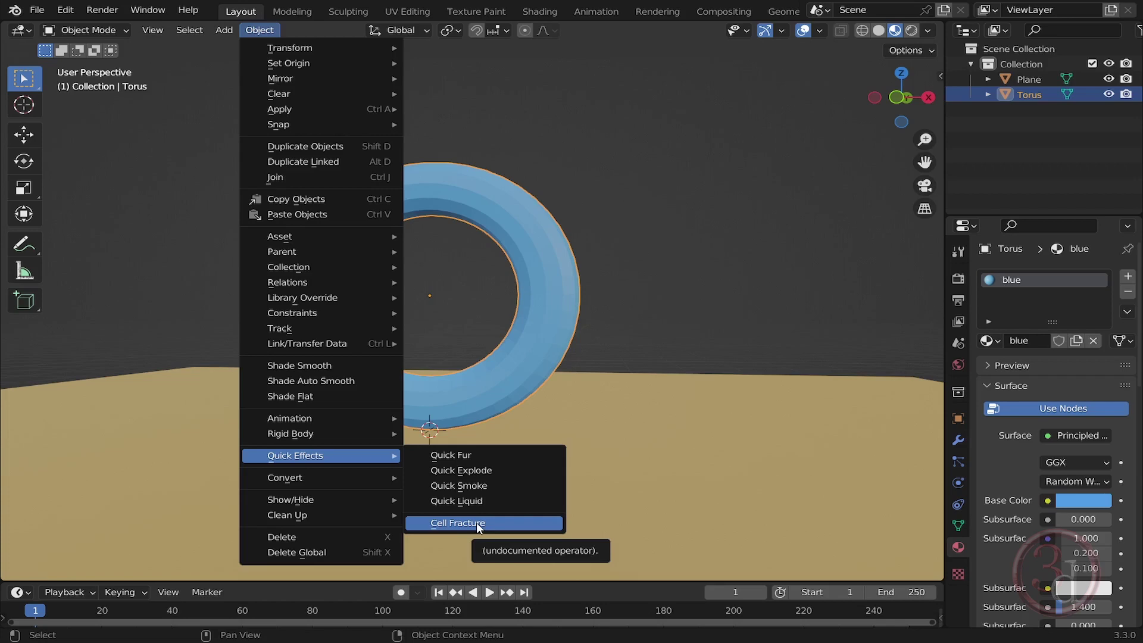
{"action": "left_click", "coordinate": [477, 523]}
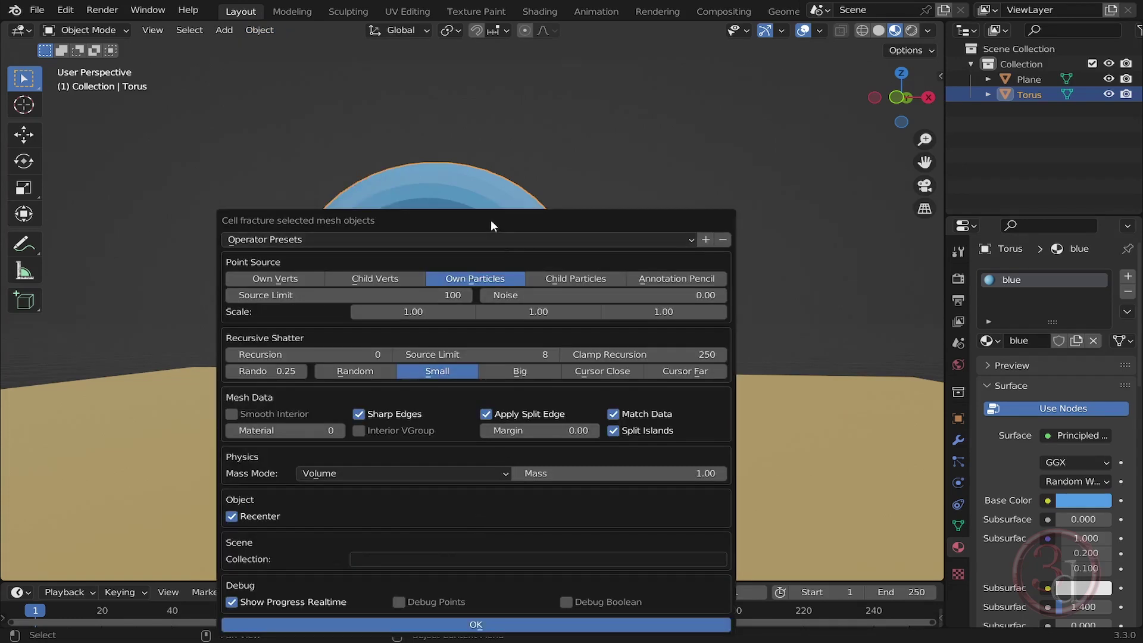
{"action": "left_click_drag", "start_coordinate": [491, 219], "coordinate": [810, 80]}
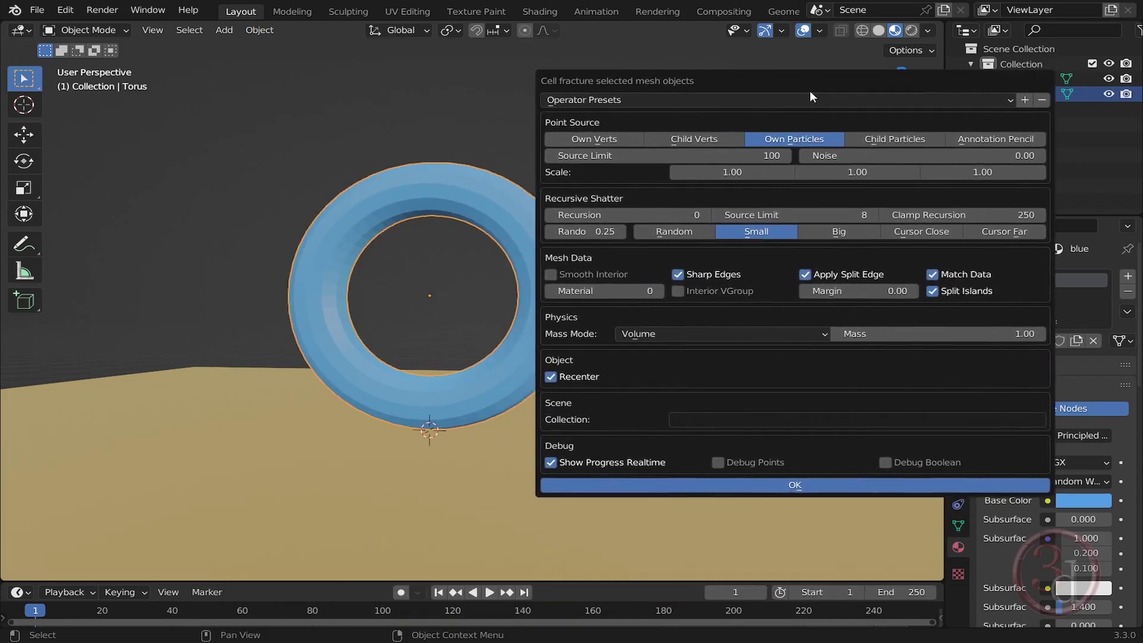
{"action": "left_click", "coordinate": [770, 155]}
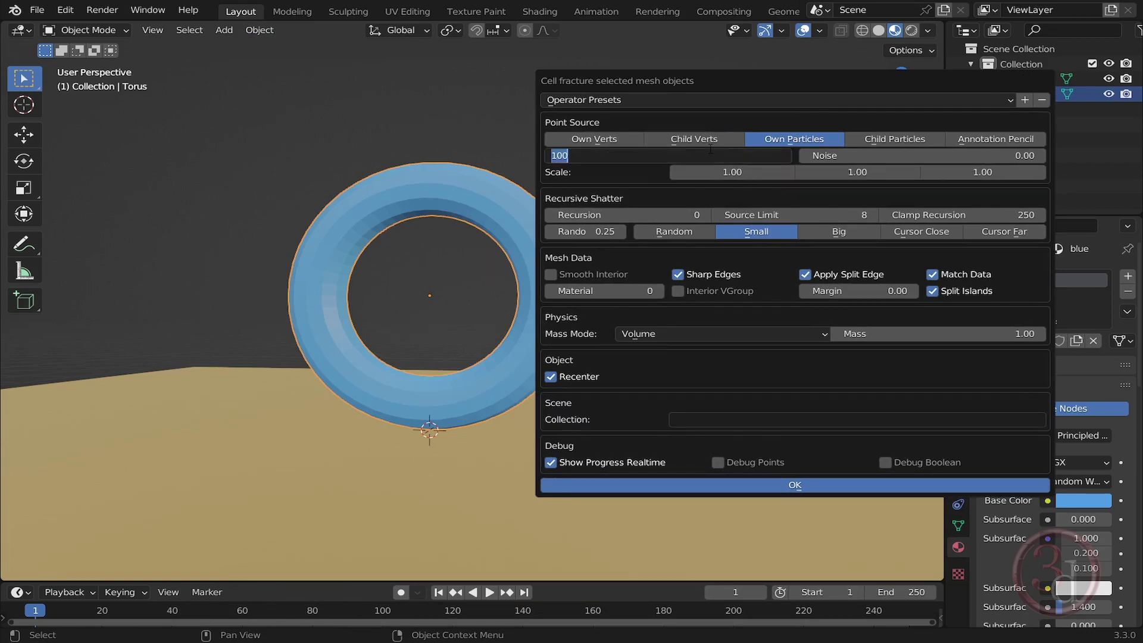
{"action": "type", "text": "200"}
{"action": "key", "text": "Return"}
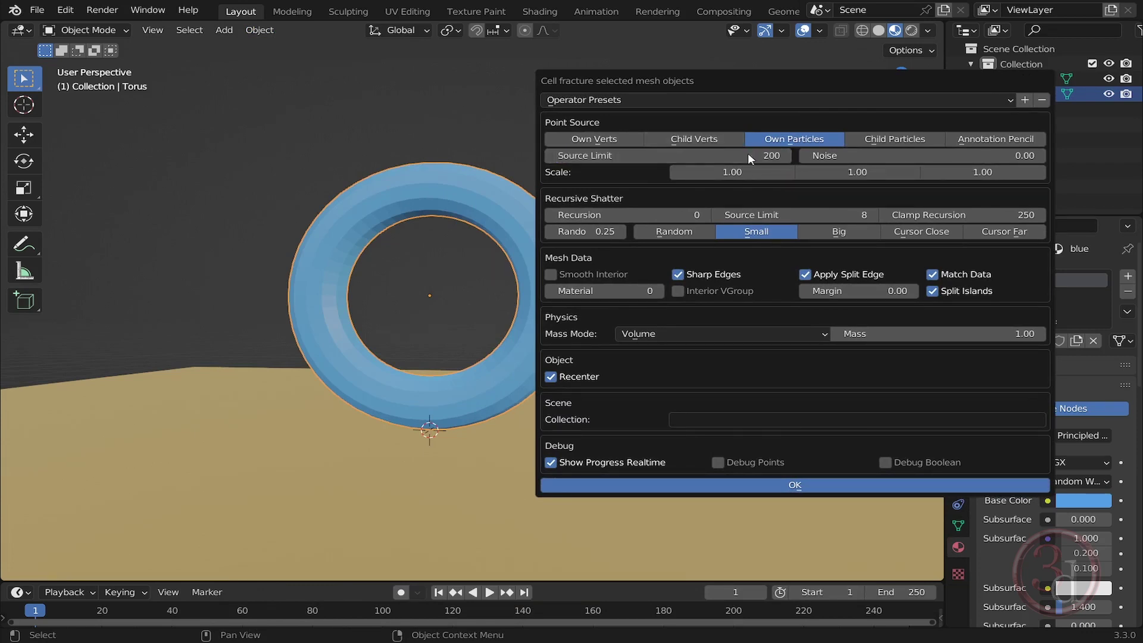
{"action": "left_click", "coordinate": [819, 493]}
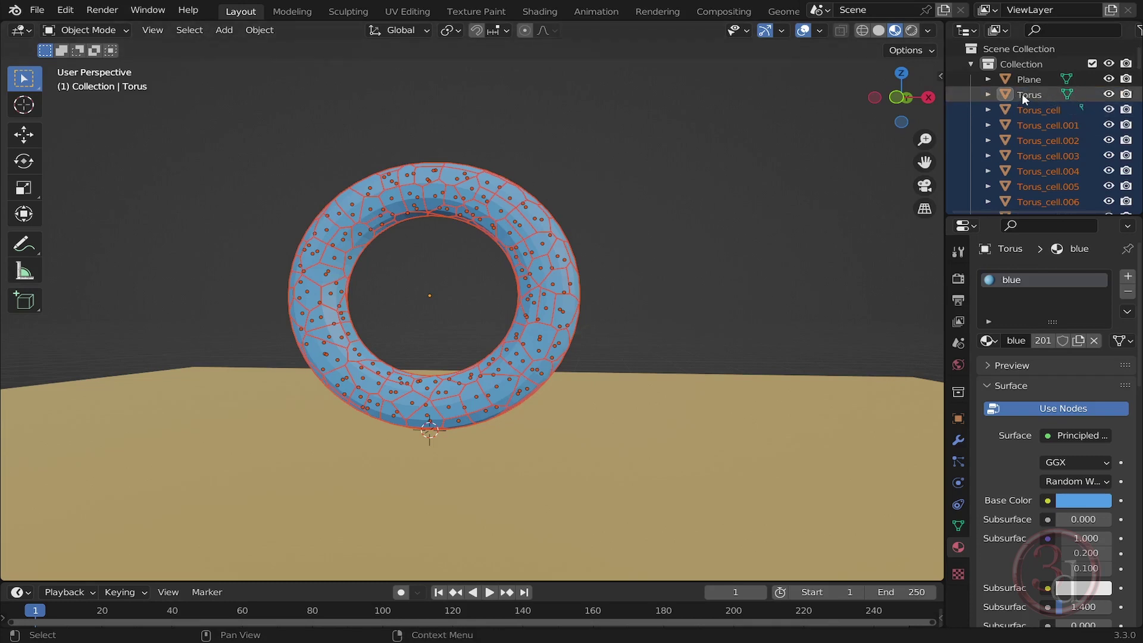
Hide the original unfractured torus in the viewport, leaving the fracture cells displayed
{"action": "left_click", "coordinate": [1110, 94]}
{"action": "middle_click_drag", "start_coordinate": [527, 262], "coordinate": [621, 234]}
{"action": "middle_click_drag", "start_coordinate": [516, 241], "coordinate": [455, 240]}
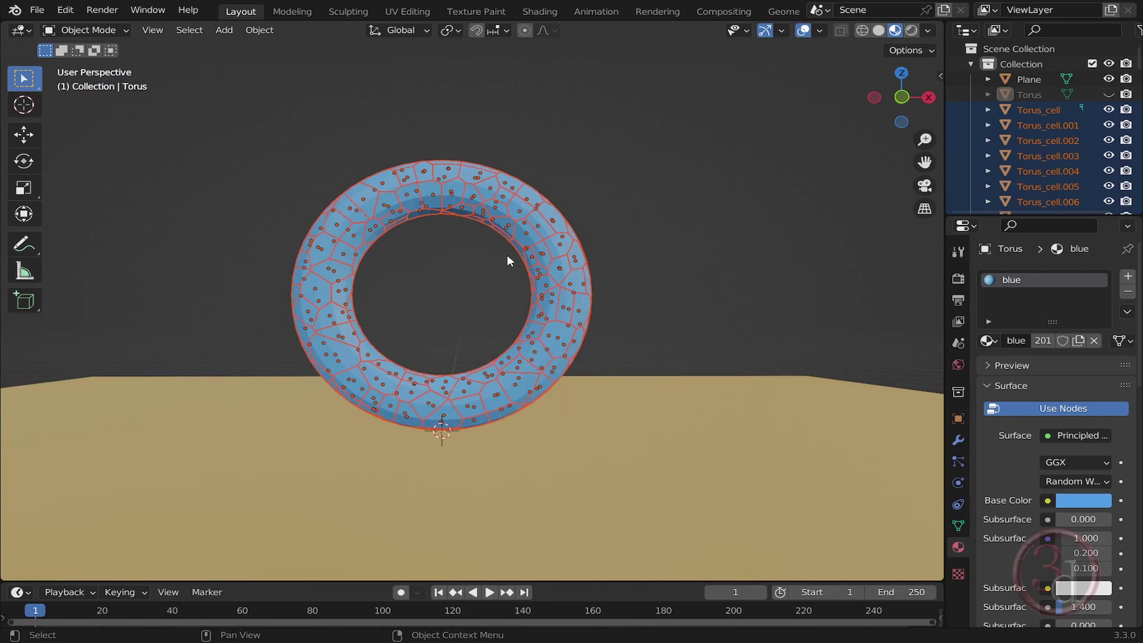
Move the selected fracture cells into a new collection named "torus-C" and collapse it in the outliner
{"action": "key", "text": "m"}
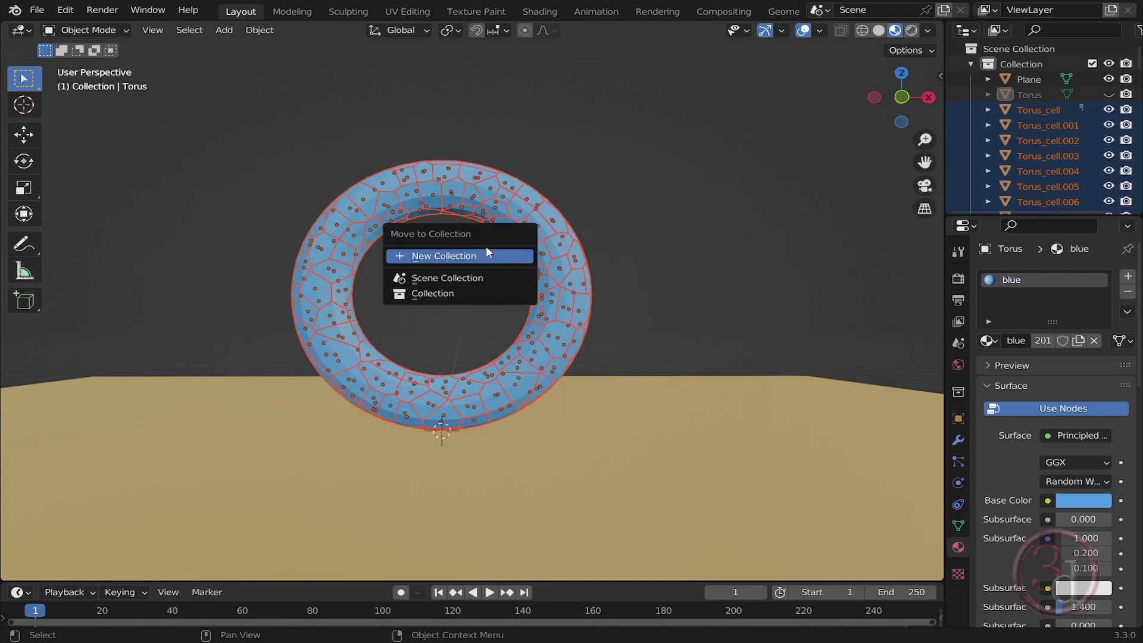
{"action": "left_click", "coordinate": [467, 256]}
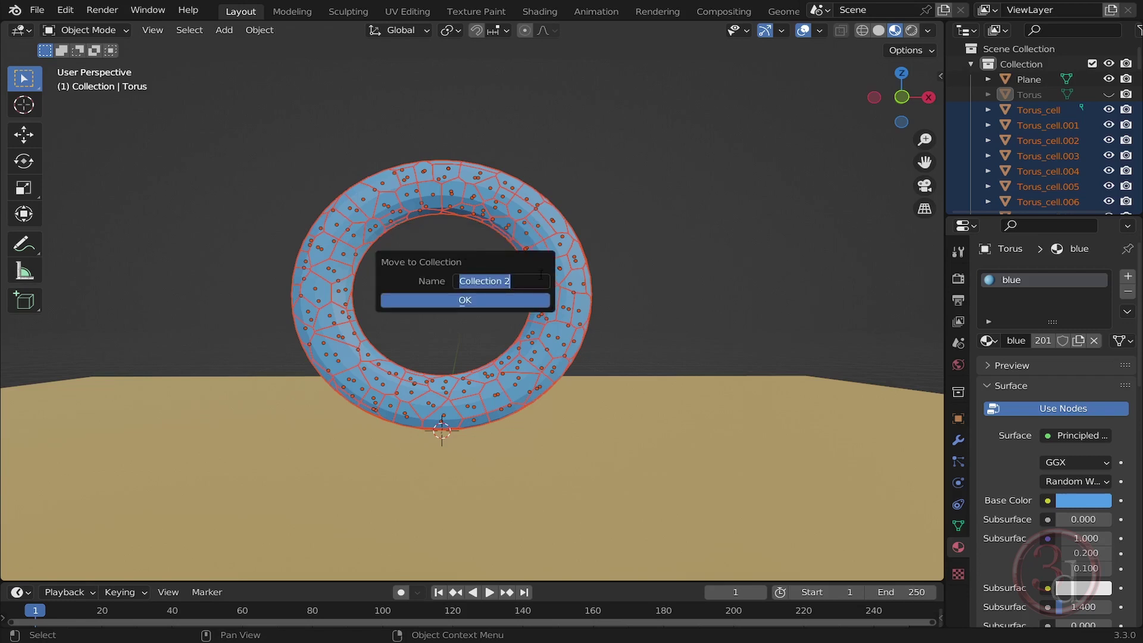
{"action": "type", "text": "torus-"}
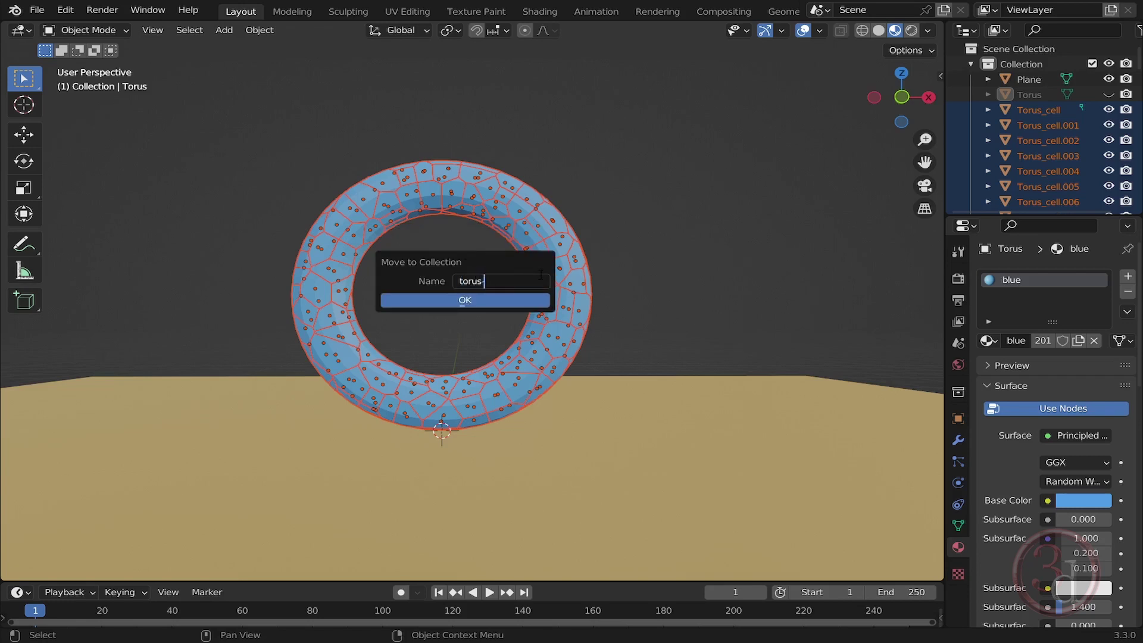
{"action": "type", "text": "C"}
{"action": "left_click", "coordinate": [480, 301]}
{"action": "left_click", "coordinate": [483, 302]}
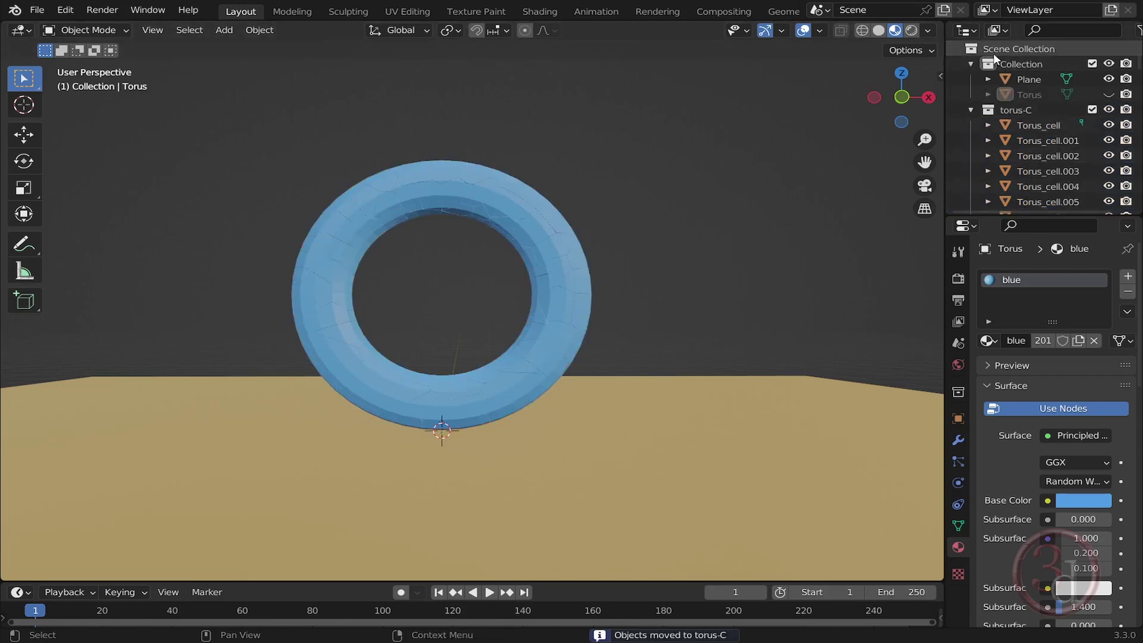
{"action": "left_click", "coordinate": [971, 110]}
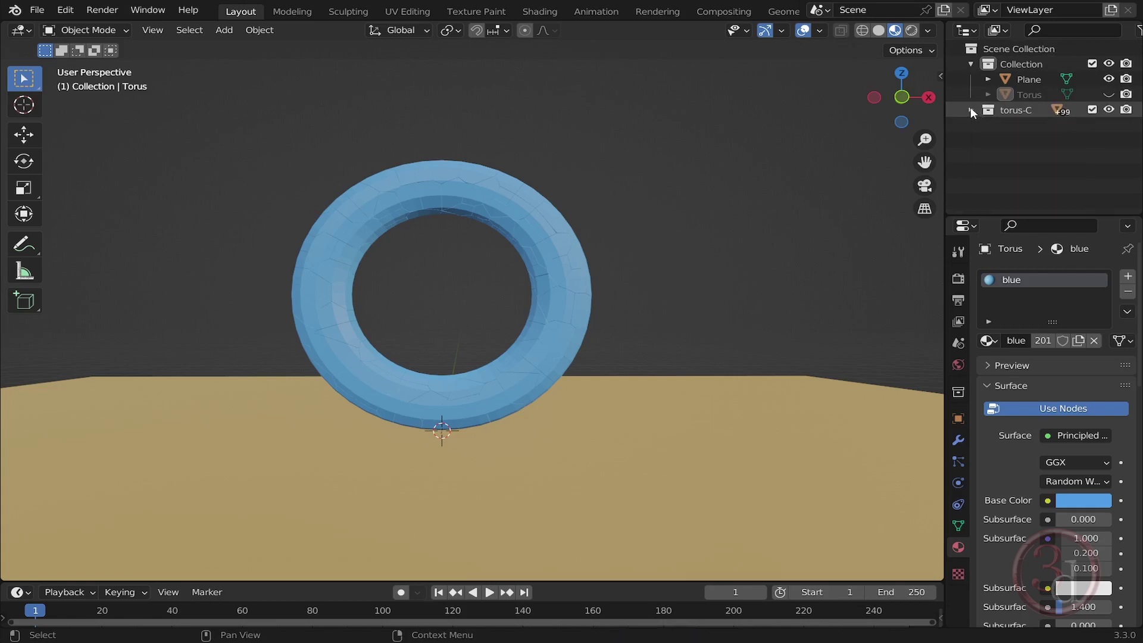
Select all objects in the torus-C collection and make them active rigid bodies
{"action": "middle_click_drag", "start_coordinate": [598, 325], "coordinate": [536, 332]}
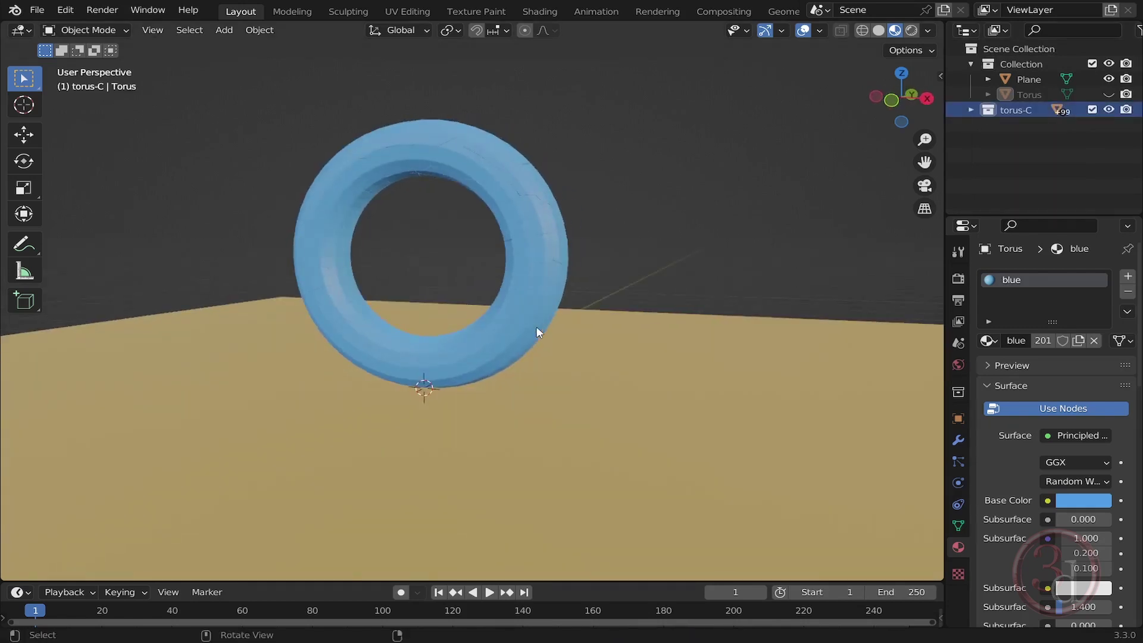
{"action": "right_click", "coordinate": [1011, 113]}
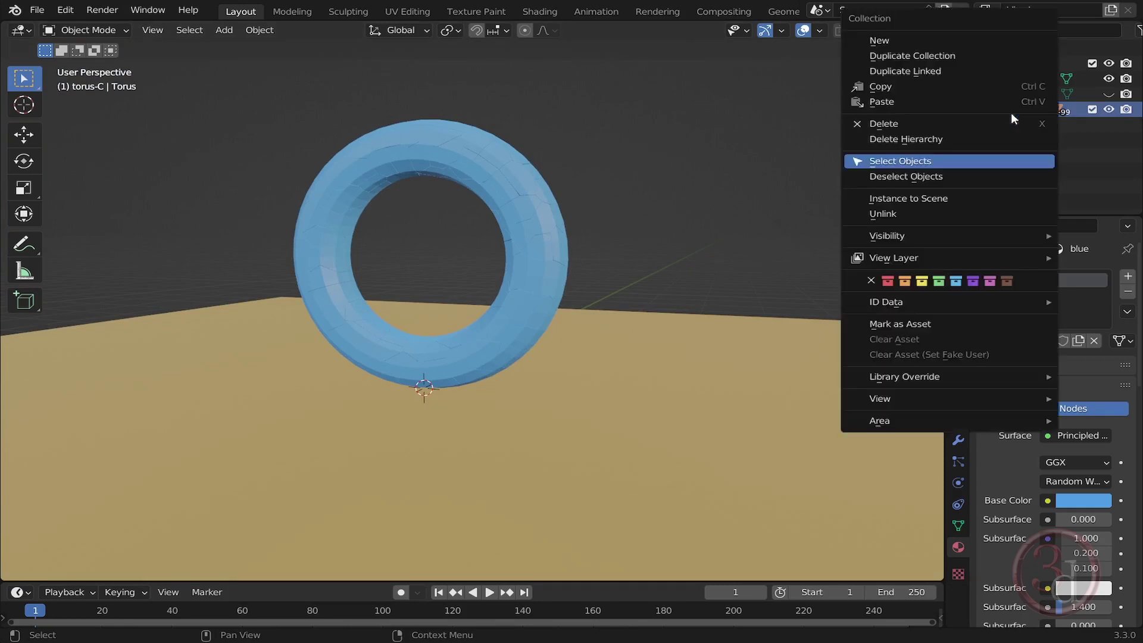
{"action": "left_click", "coordinate": [899, 162]}
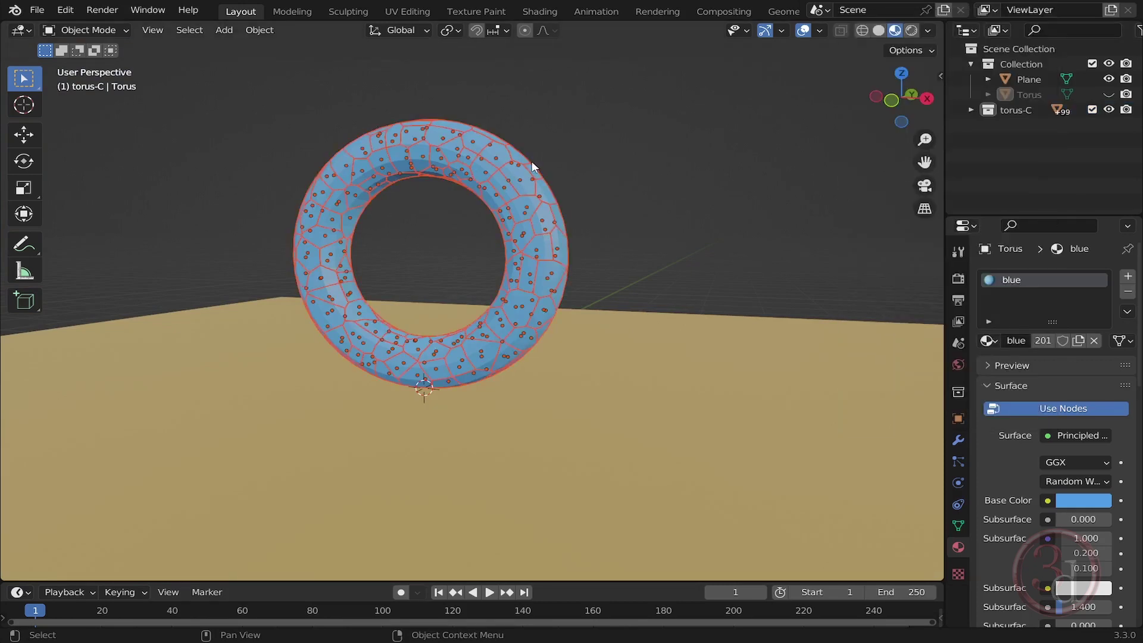
{"action": "middle_click_drag", "start_coordinate": [605, 194], "coordinate": [404, 109]}
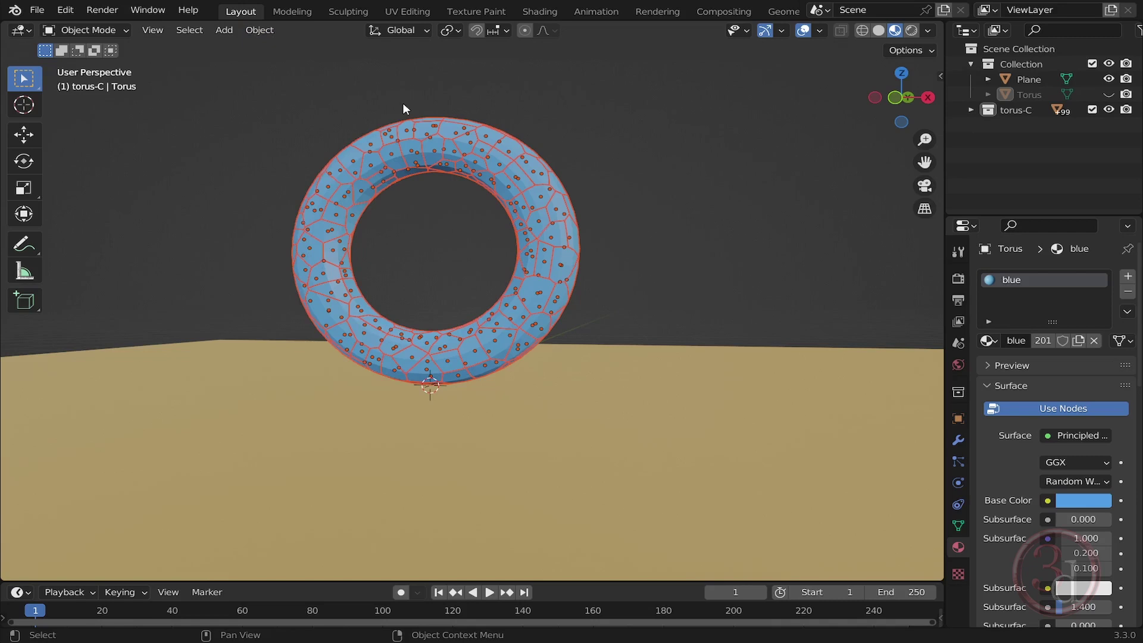
{"action": "left_click", "coordinate": [271, 31]}
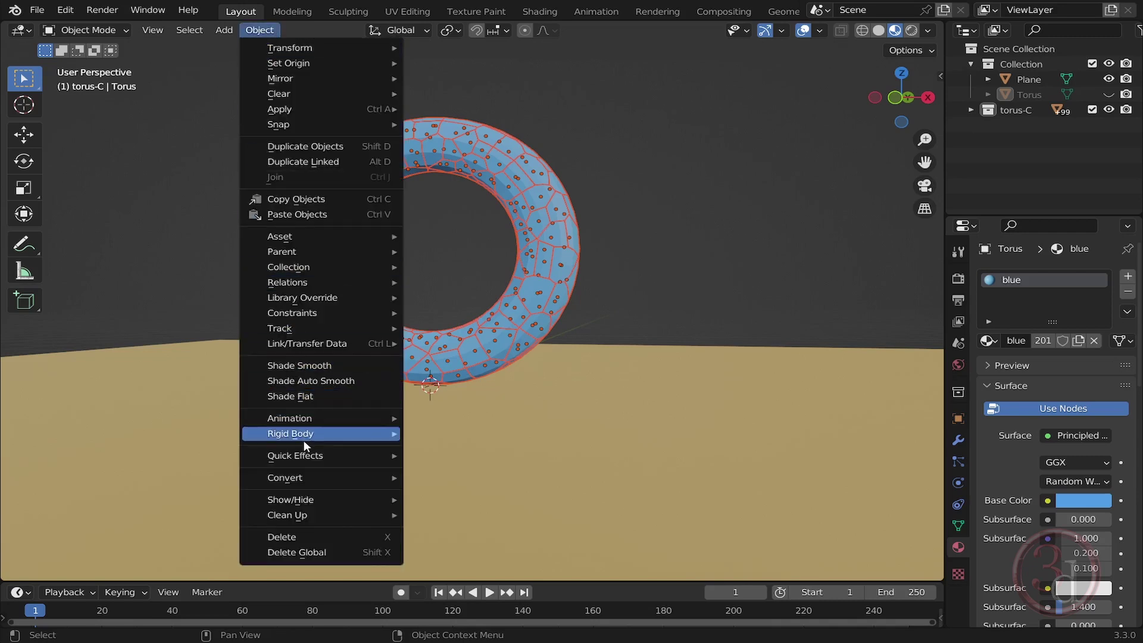
{"action": "mouse_move", "coordinate": [307, 441]}
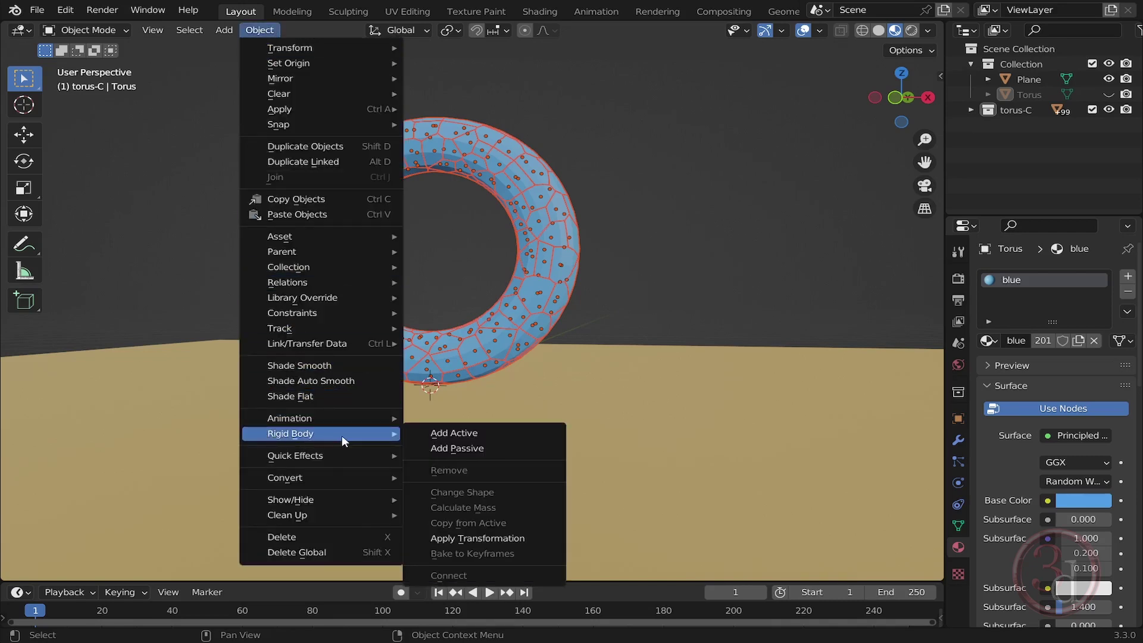
{"action": "left_click", "coordinate": [463, 434]}
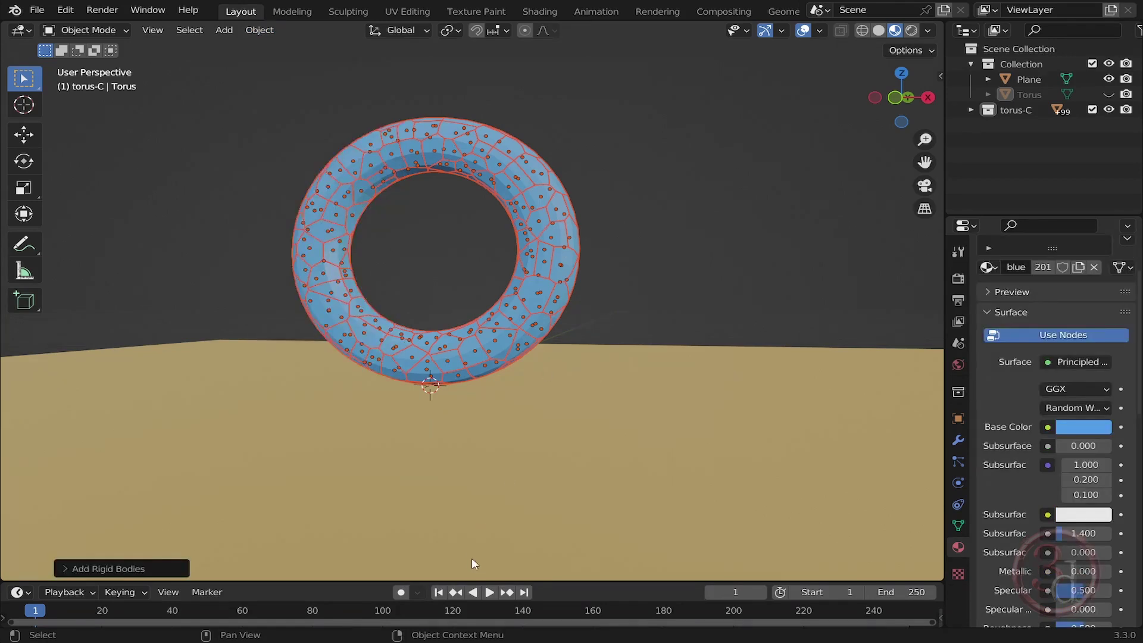
Play the simulation briefly to examine how the torus cells fall, and return to the first frame
{"action": "left_click", "coordinate": [482, 595]}
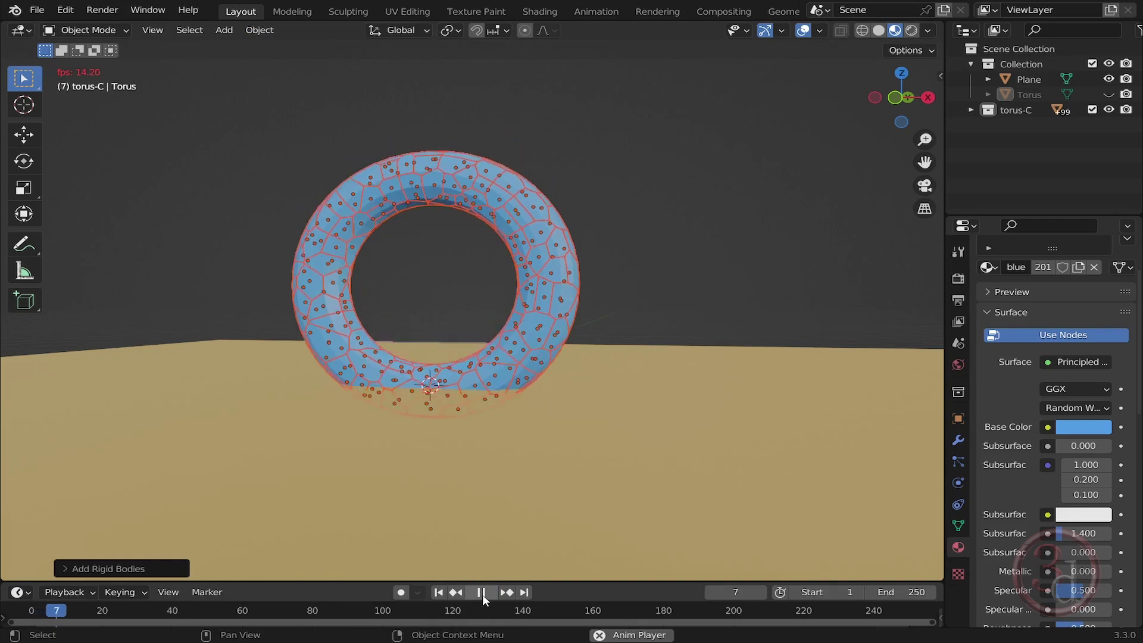
{"action": "left_click", "coordinate": [481, 593]}
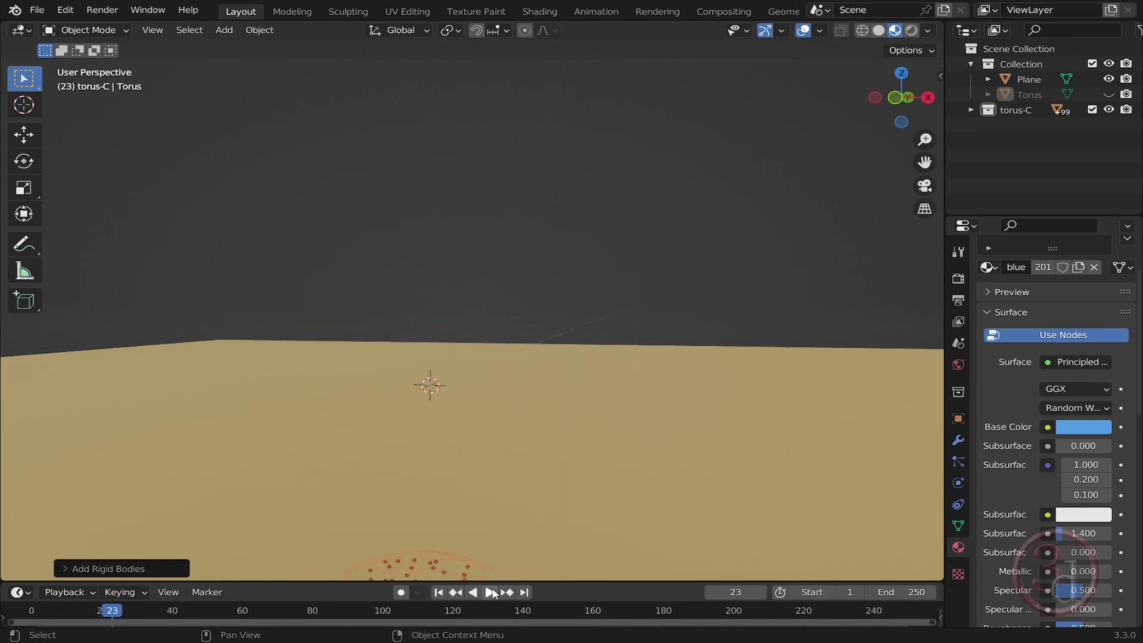
{"action": "left_click", "coordinate": [438, 593]}
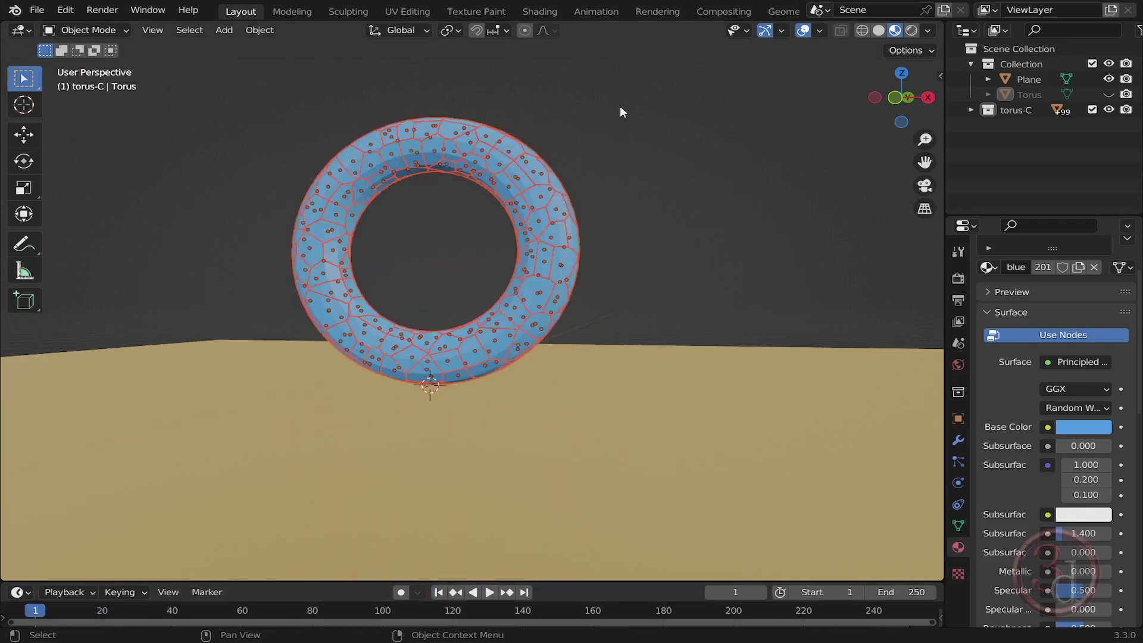
Deselect the cells and make the ground plane a passive rigid body
{"action": "key", "text": "alt+a"}
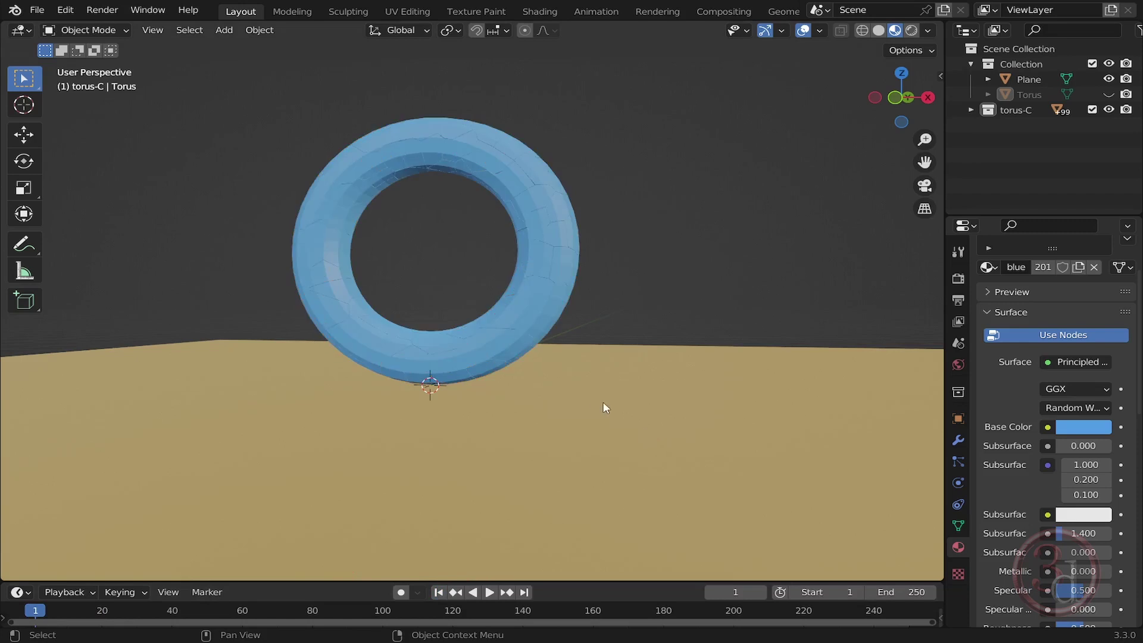
{"action": "left_click", "coordinate": [605, 407]}
{"action": "left_click", "coordinate": [260, 30]}
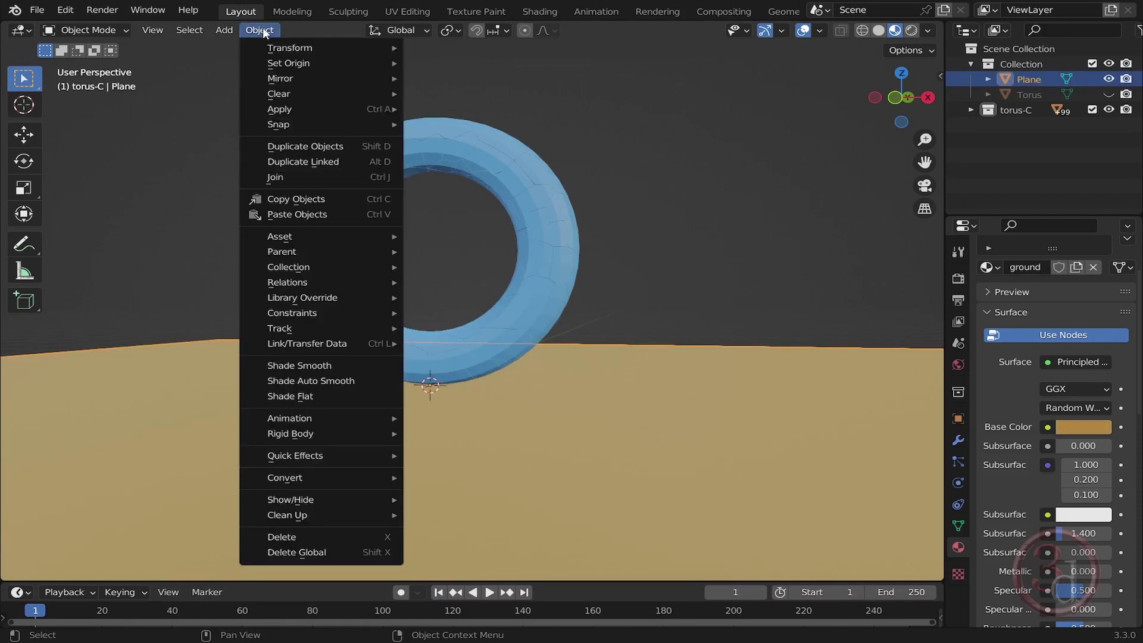
{"action": "mouse_move", "coordinate": [376, 434]}
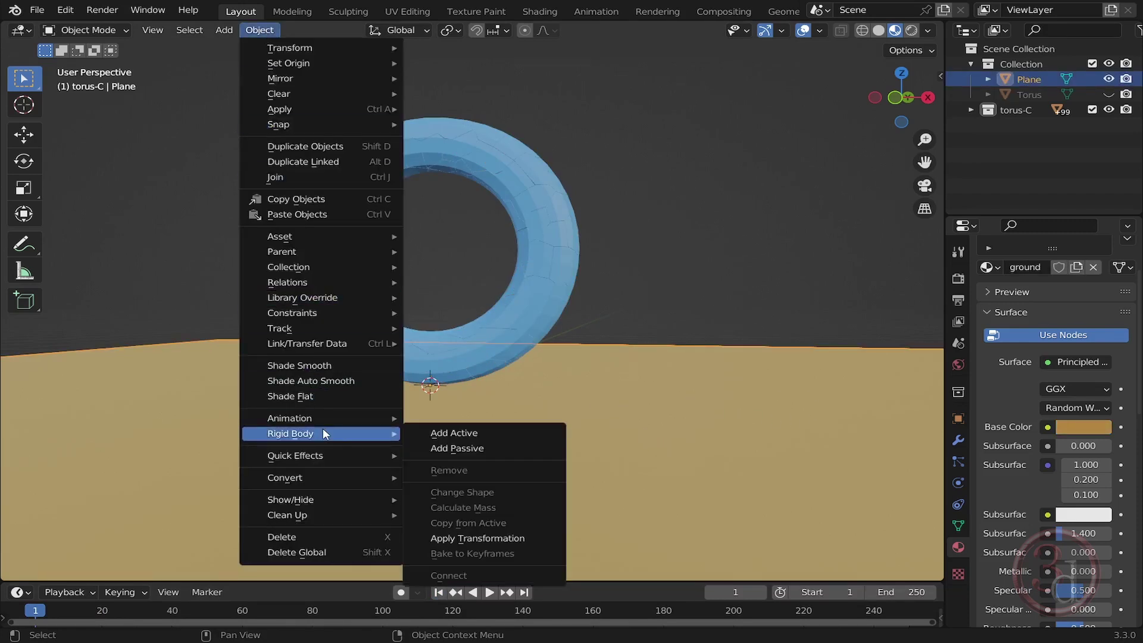
{"action": "left_click", "coordinate": [484, 448]}
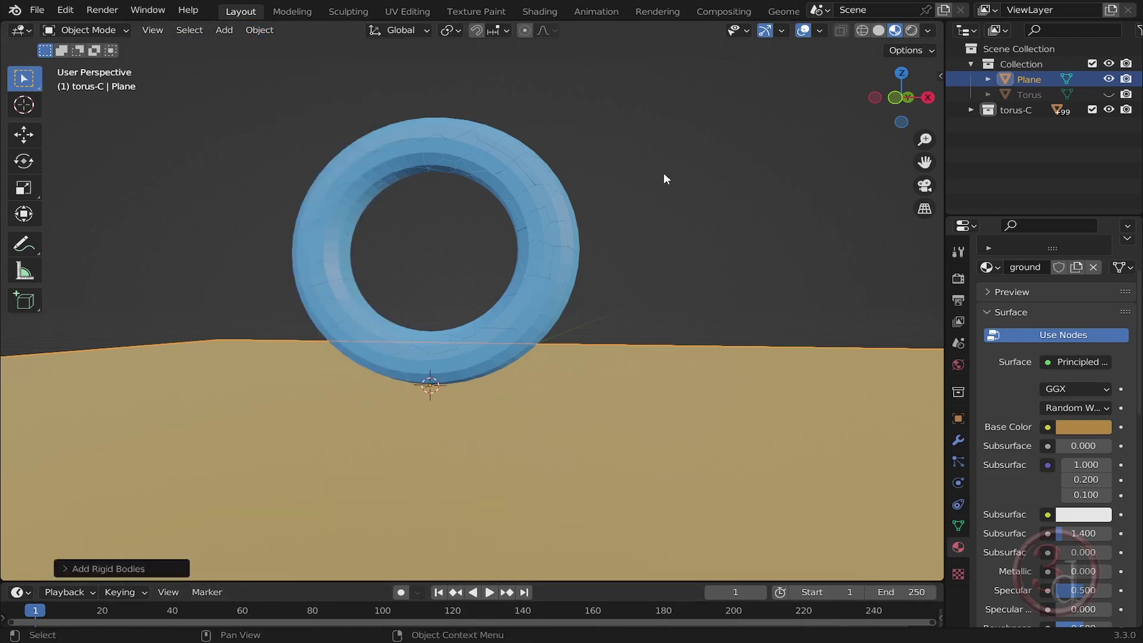
Select all objects in the torus-C collection and raise them along the Z axis, high above the ground plane
{"action": "left_click", "coordinate": [1014, 111]}
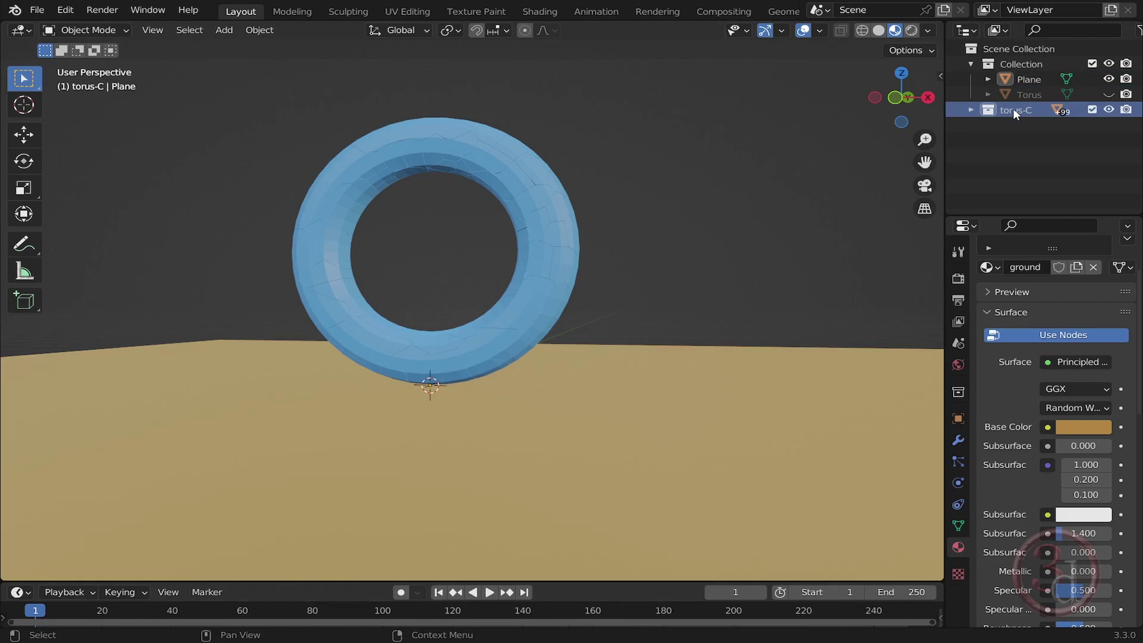
{"action": "right_click", "coordinate": [1014, 108]}
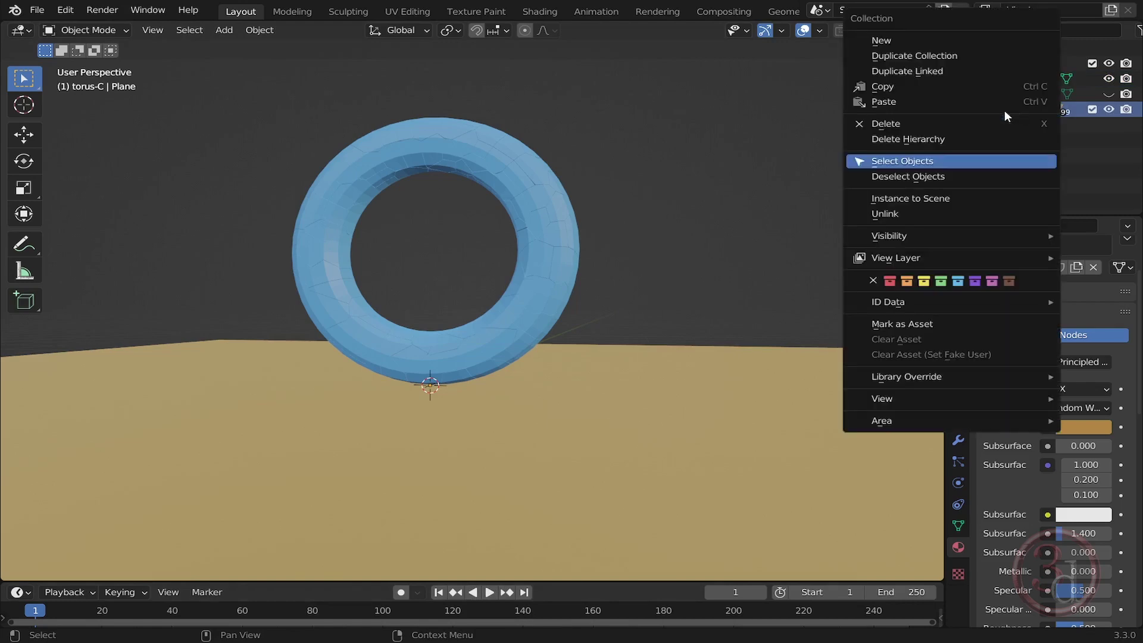
{"action": "left_click", "coordinate": [906, 160]}
{"action": "key", "text": "g"}
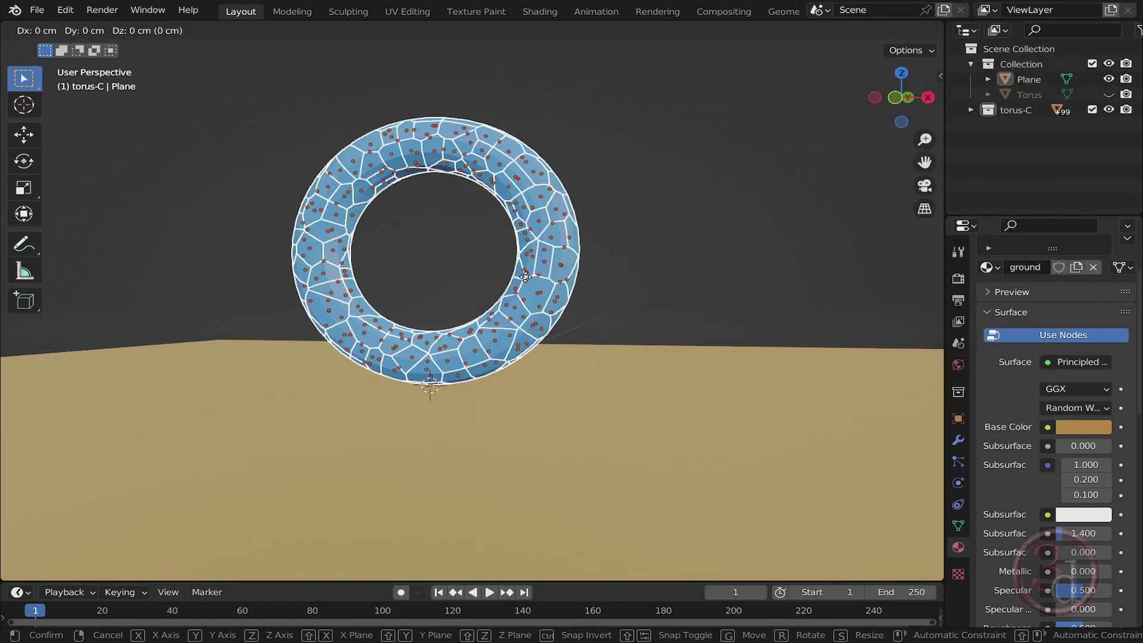
{"action": "key", "text": "z"}
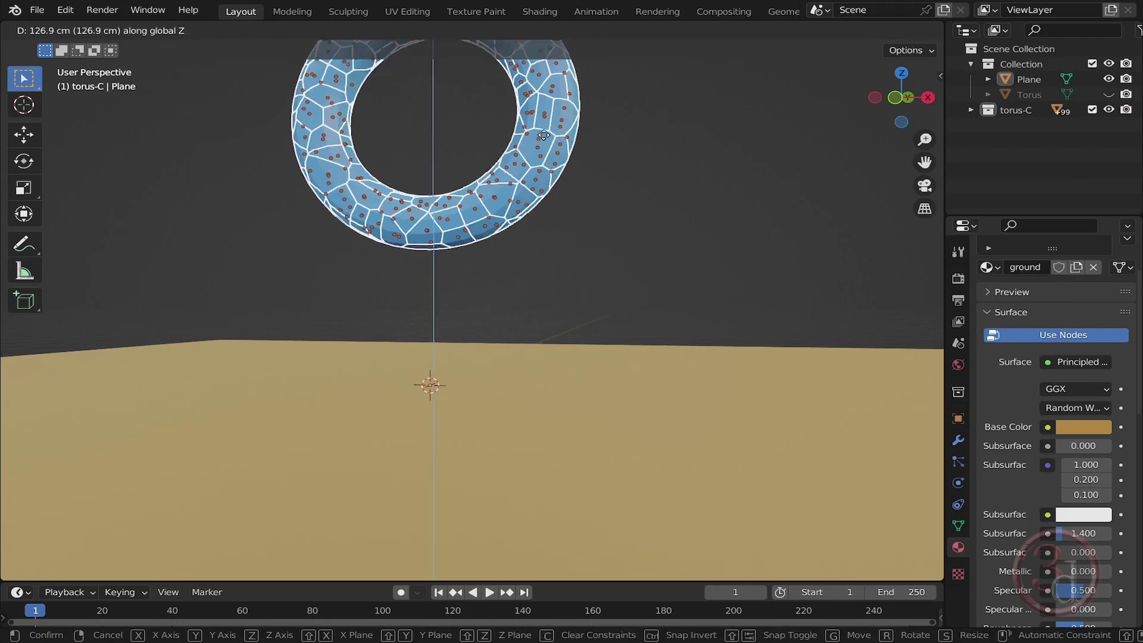
{"action": "left_click", "coordinate": [543, 485]}
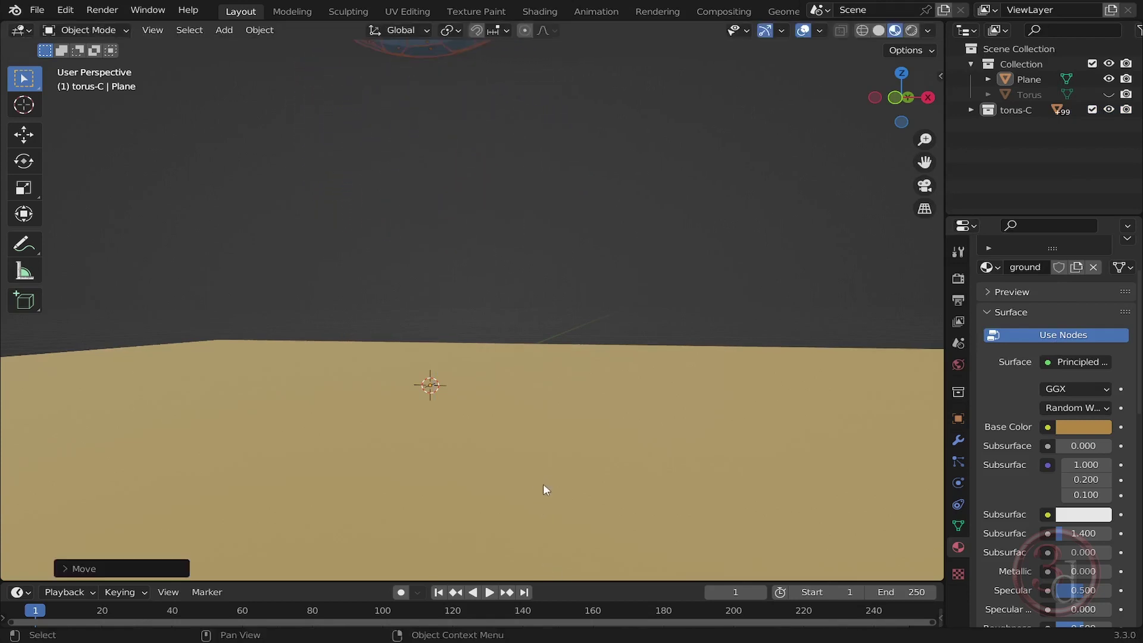
Delete the single misplaced object and add a monkey mesh to the main collection named "Collection"
{"action": "key", "text": "Delete"}
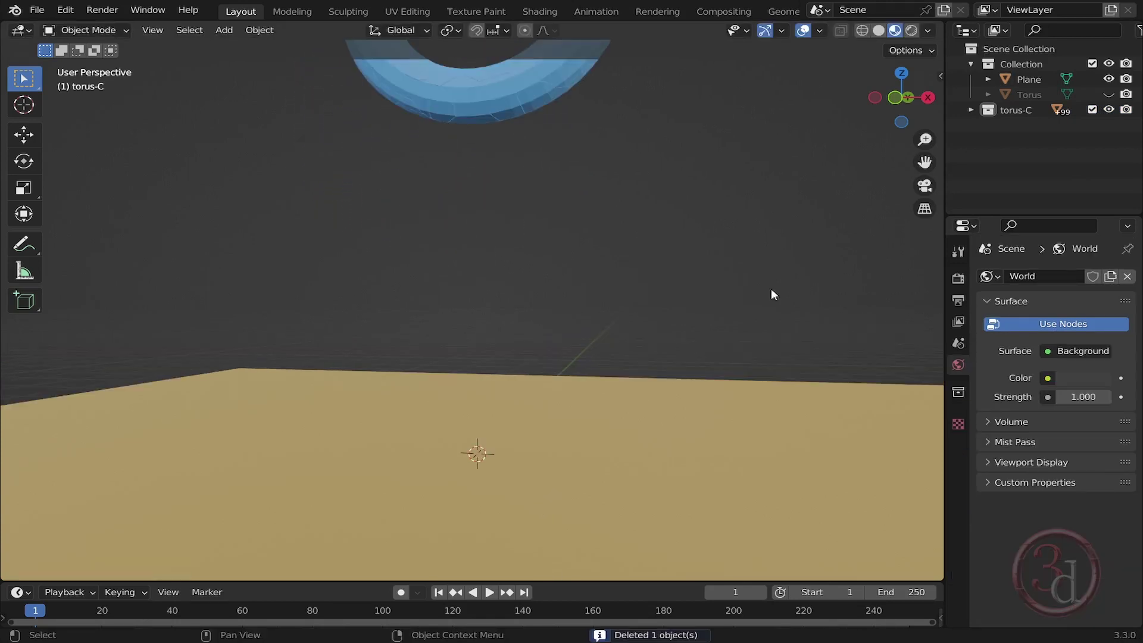
{"action": "left_click", "coordinate": [1024, 66]}
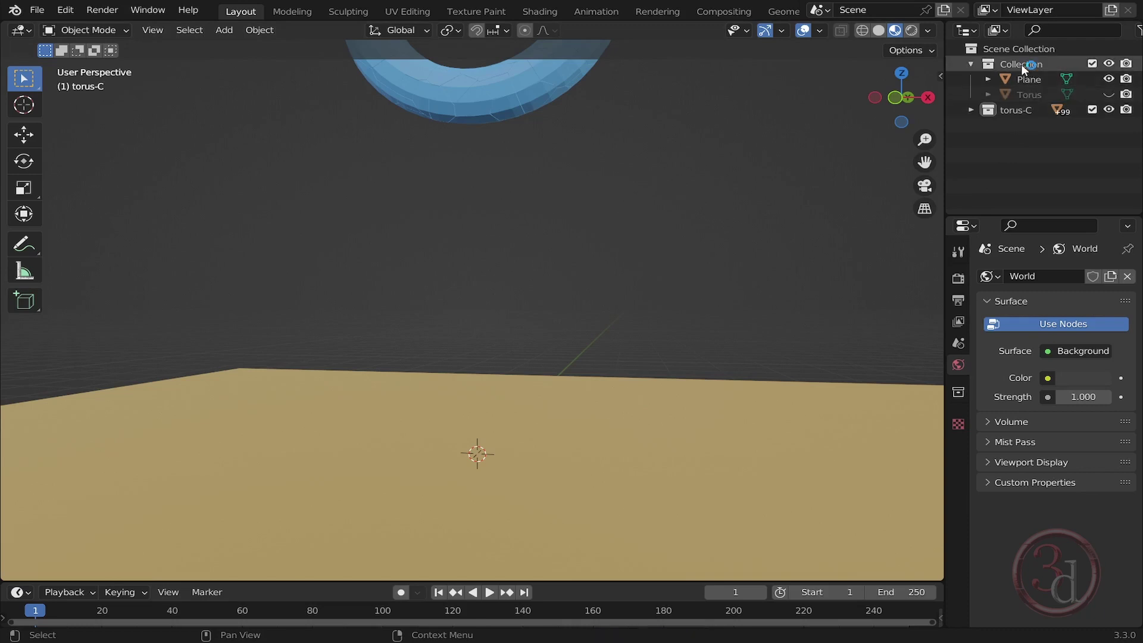
{"action": "left_click", "coordinate": [1034, 66]}
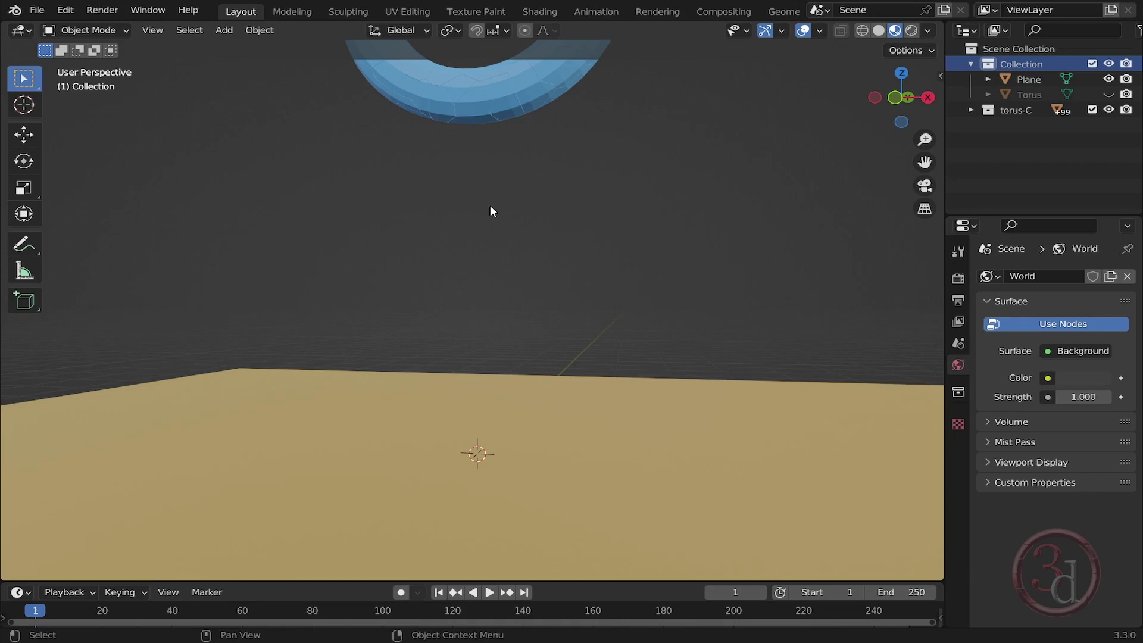
{"action": "key", "text": "shift+a"}
{"action": "mouse_move", "coordinate": [491, 206]}
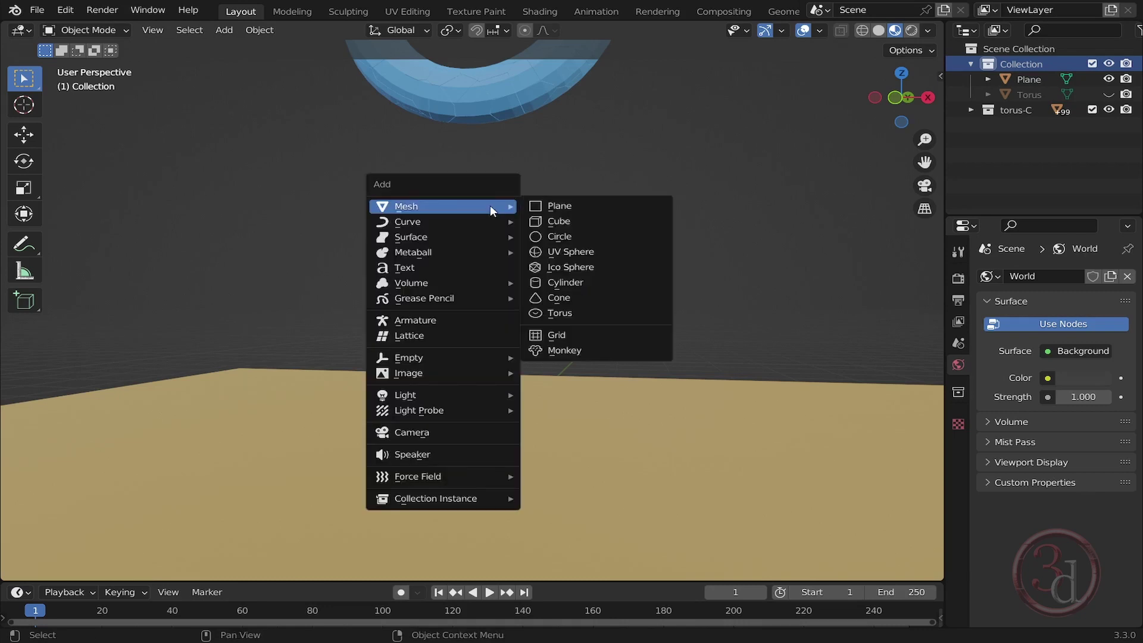
{"action": "left_click", "coordinate": [573, 352]}
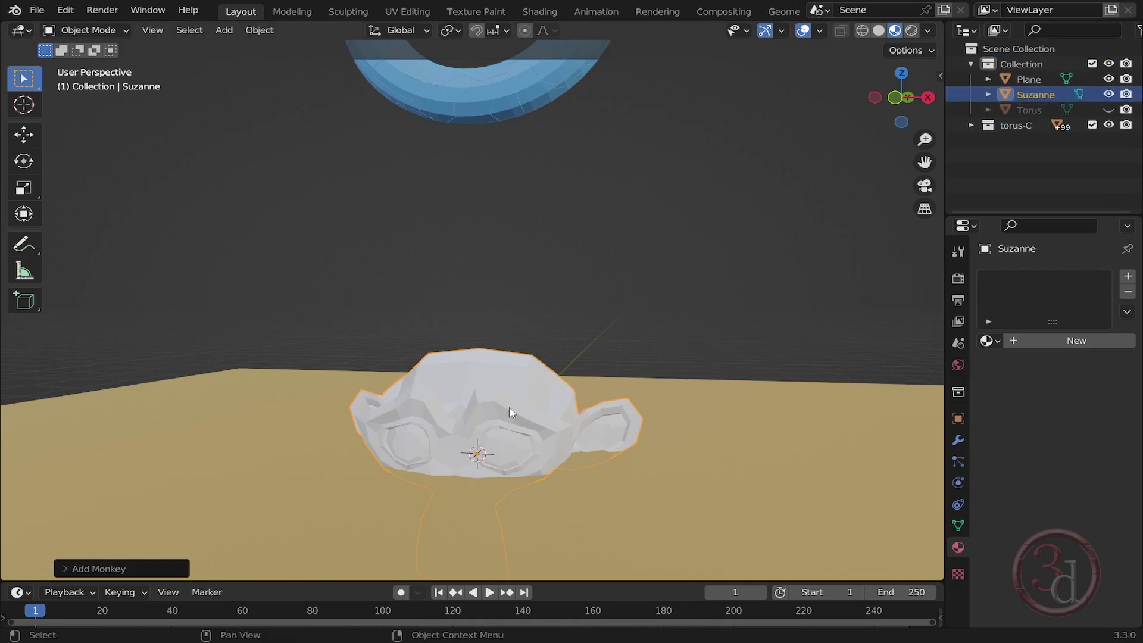
Raise the monkey along the Z axis so it floats between the ground plane and the torus
{"action": "key", "text": "g"}
{"action": "key", "text": "z"}
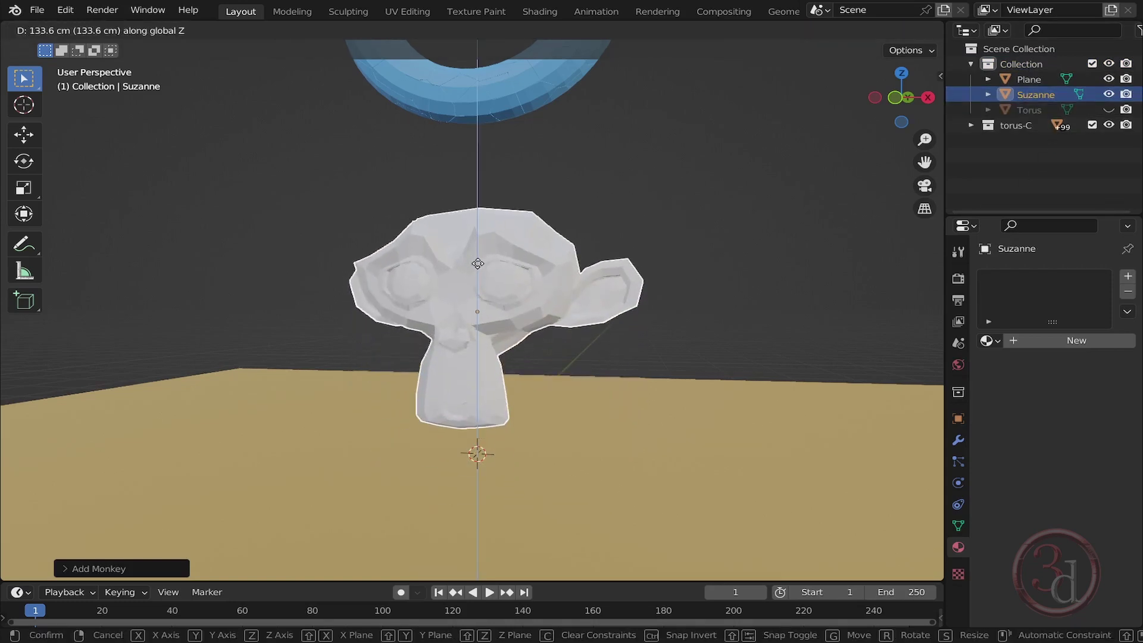
{"action": "left_click", "coordinate": [492, 200]}
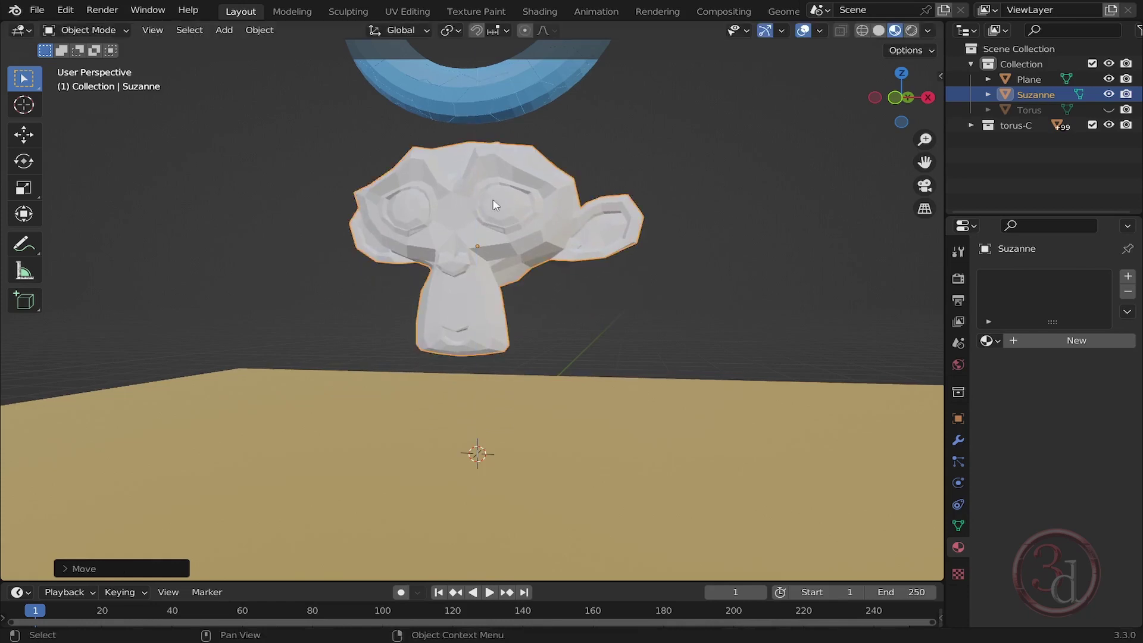
{"action": "mouse_move", "coordinate": [528, 281]}
{"action": "middle_mouse_down"}
{"action": "mouse_move", "coordinate": [634, 276]}
{"action": "mouse_move", "coordinate": [527, 295]}
{"action": "middle_mouse_up"}
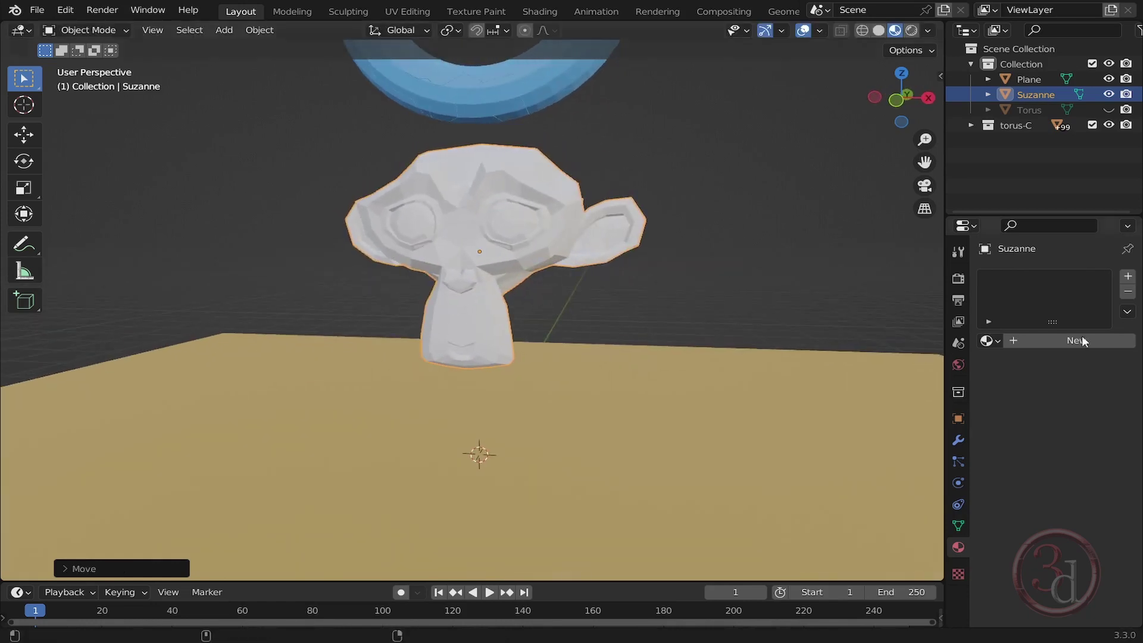
Give the monkey a new material with a reddish-brown base color and deselect it
{"action": "left_click", "coordinate": [1080, 341]}
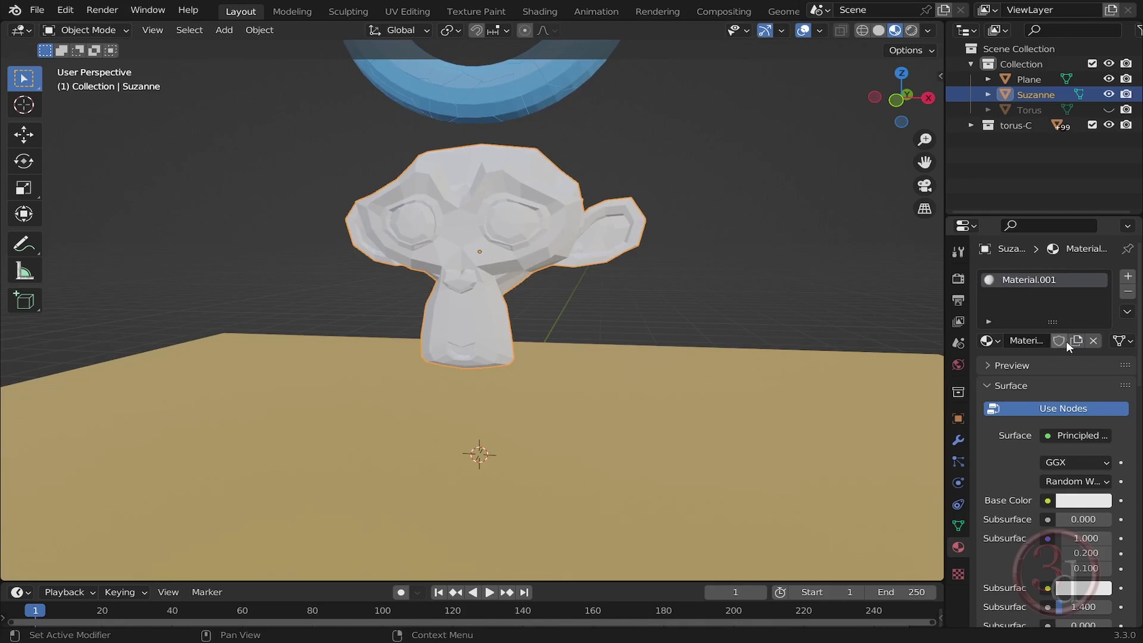
{"action": "left_click", "coordinate": [1081, 500]}
{"action": "mouse_move", "coordinate": [1020, 352]}
{"action": "left_mouse_down"}
{"action": "mouse_move", "coordinate": [1029, 382]}
{"action": "mouse_move", "coordinate": [1008, 374]}
{"action": "left_mouse_up"}
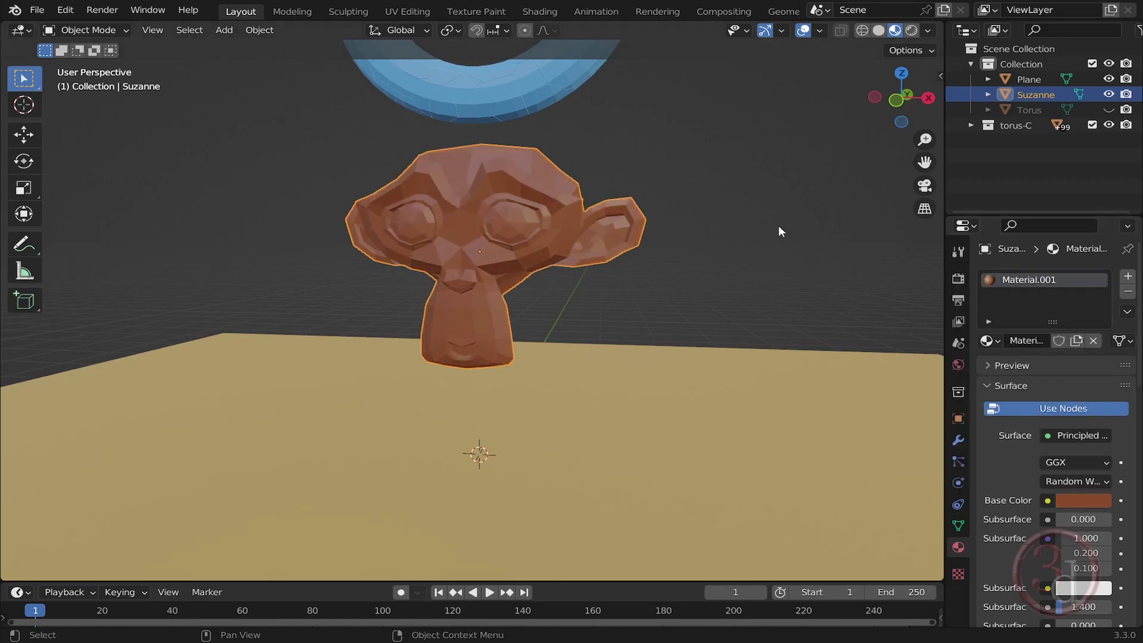
{"action": "left_click", "coordinate": [707, 242]}
Select all the torus cells in the viewport and raise them further along the Z axis above the monkey
{"action": "middle_click_drag", "start_coordinate": [706, 242], "coordinate": [724, 334]}
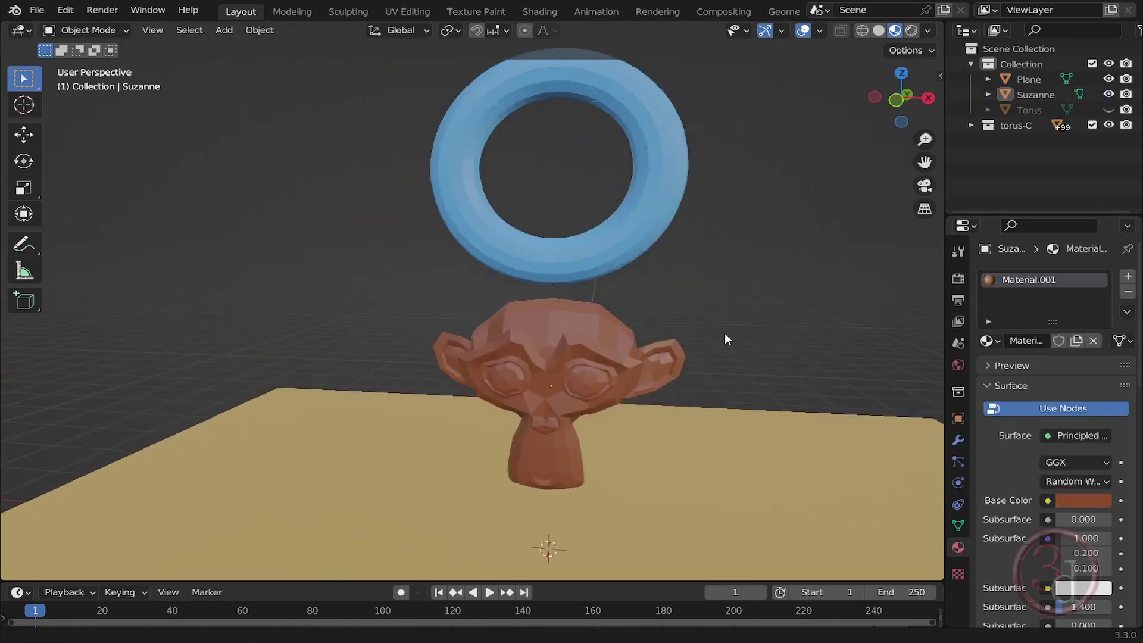
{"action": "left_click_drag", "start_coordinate": [403, 84], "coordinate": [777, 335]}
{"action": "key", "text": "g"}
{"action": "key", "text": "z"}
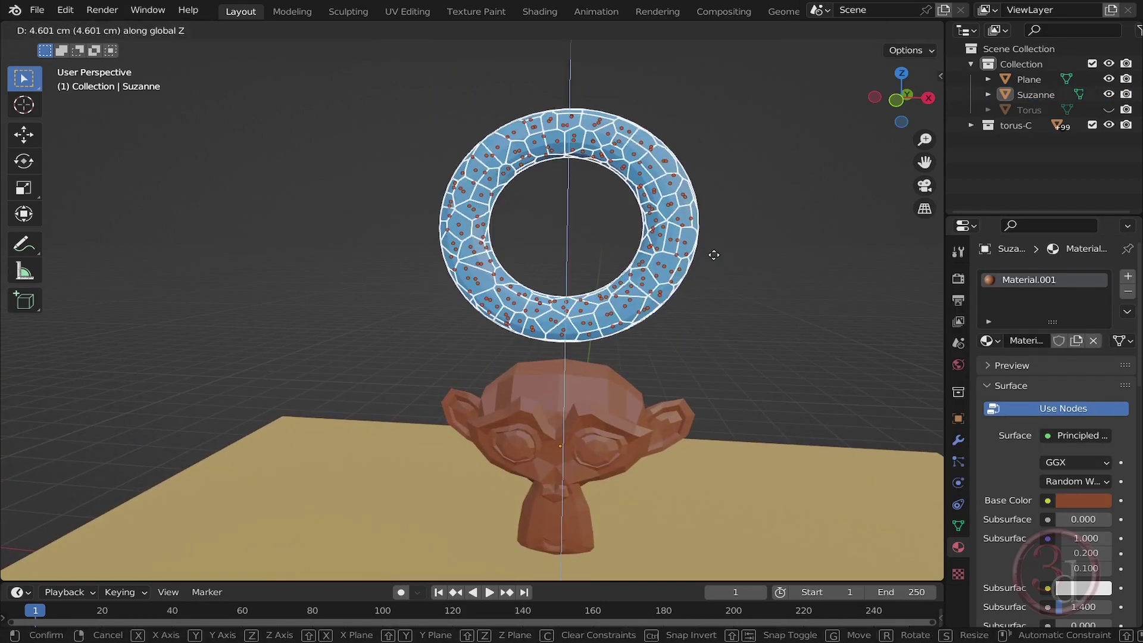
{"action": "left_click", "coordinate": [716, 159]}
Select the monkey and make it a passive rigid body
{"action": "middle_click_drag", "start_coordinate": [717, 163], "coordinate": [670, 315]}
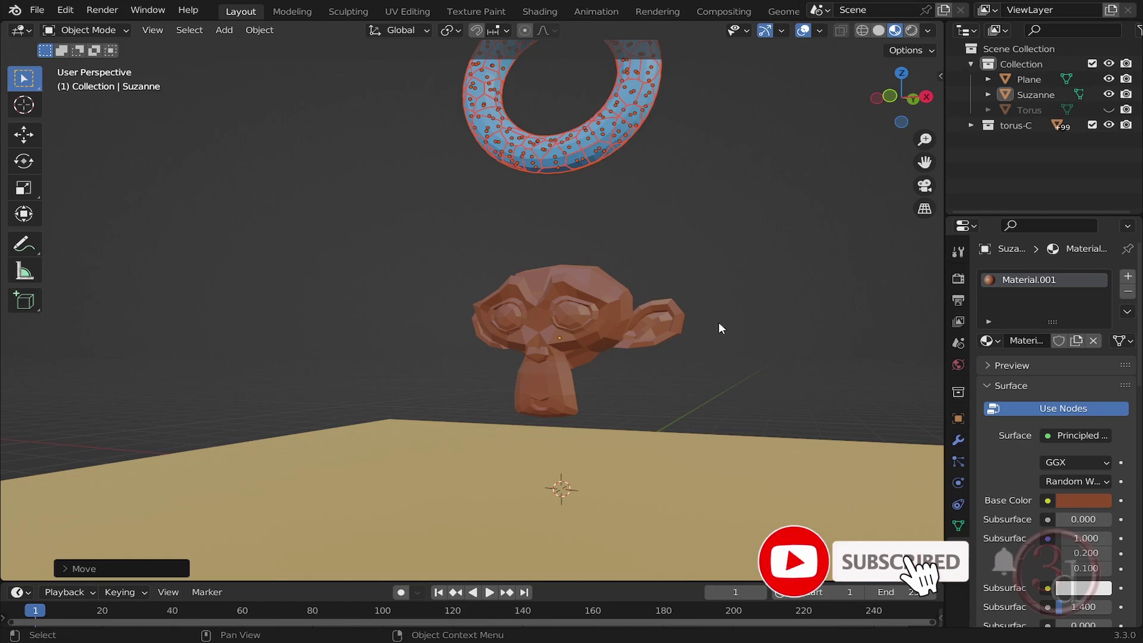
{"action": "left_click", "coordinate": [599, 307]}
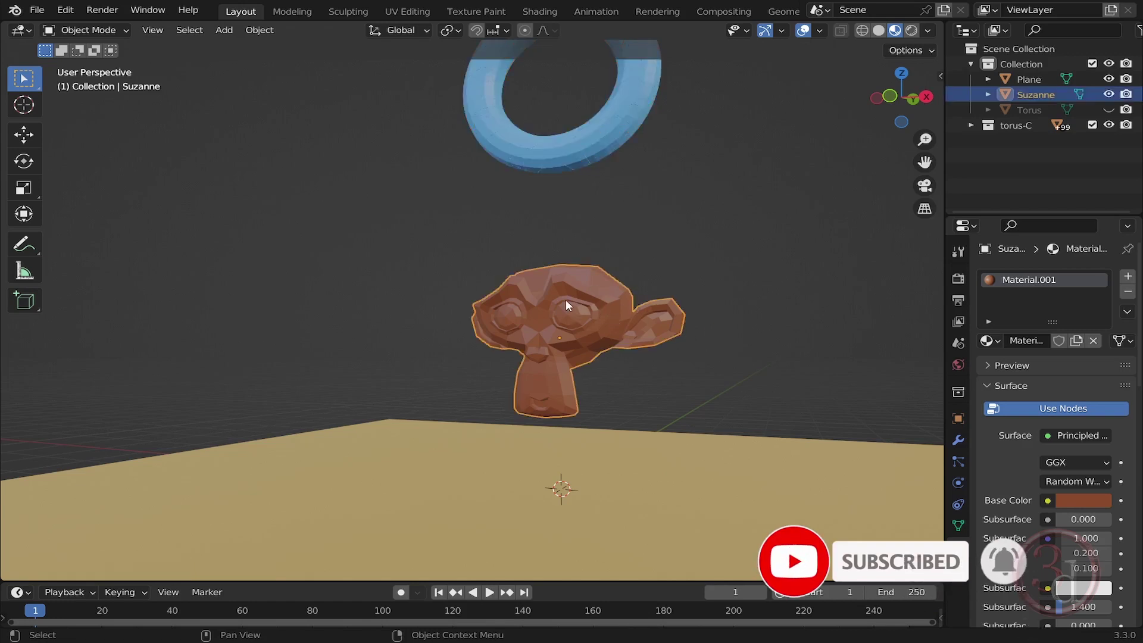
{"action": "left_click", "coordinate": [260, 29]}
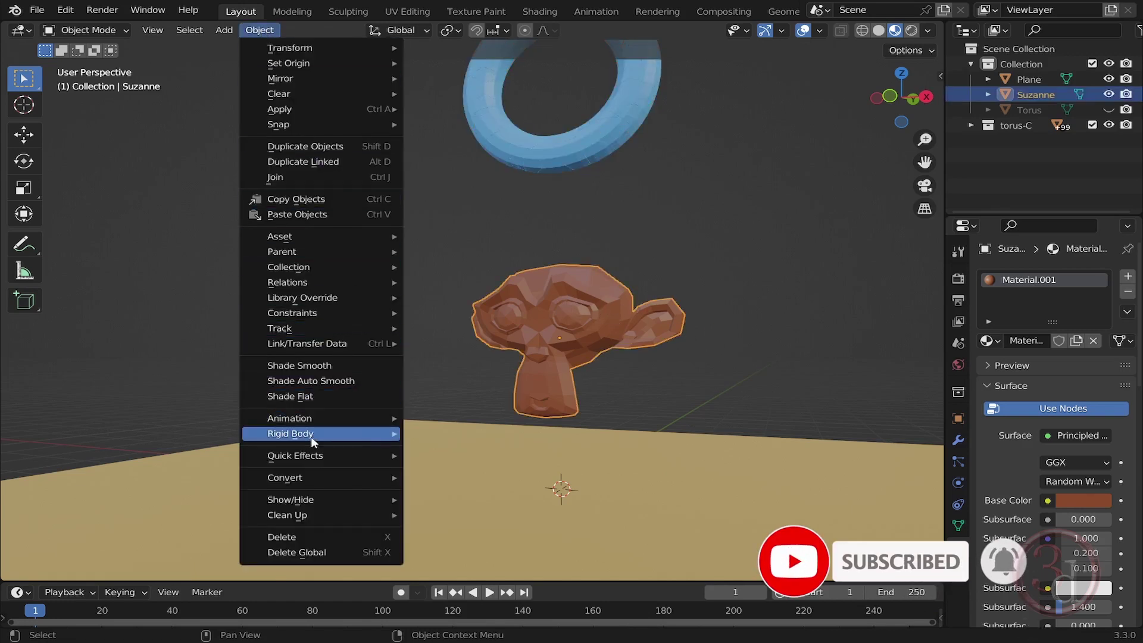
{"action": "mouse_move", "coordinate": [310, 437]}
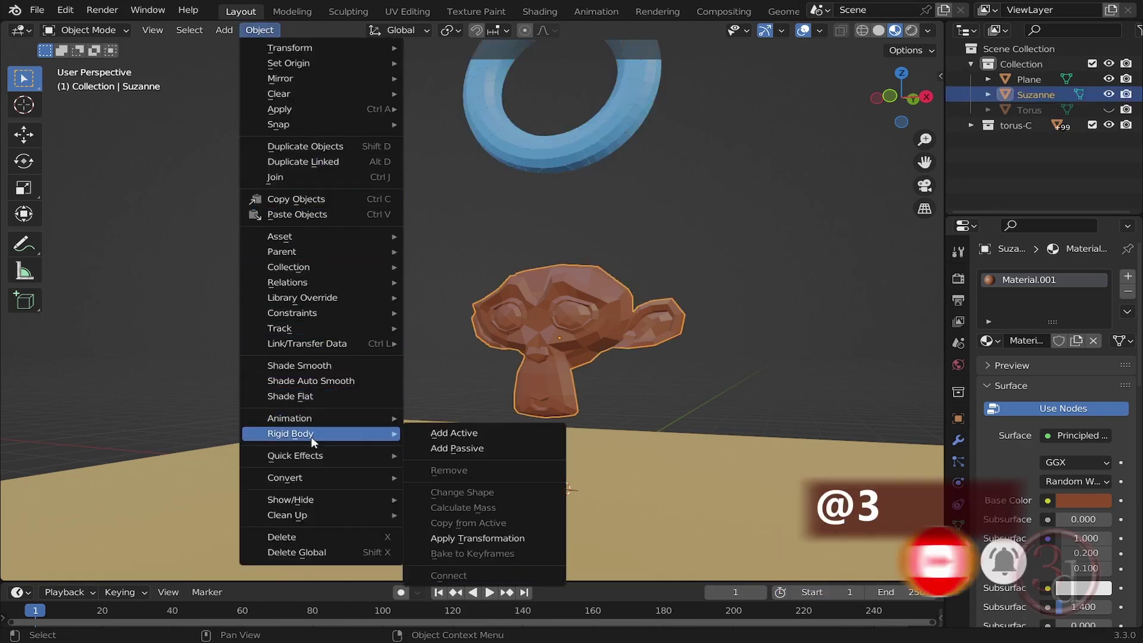
{"action": "left_click", "coordinate": [439, 449]}
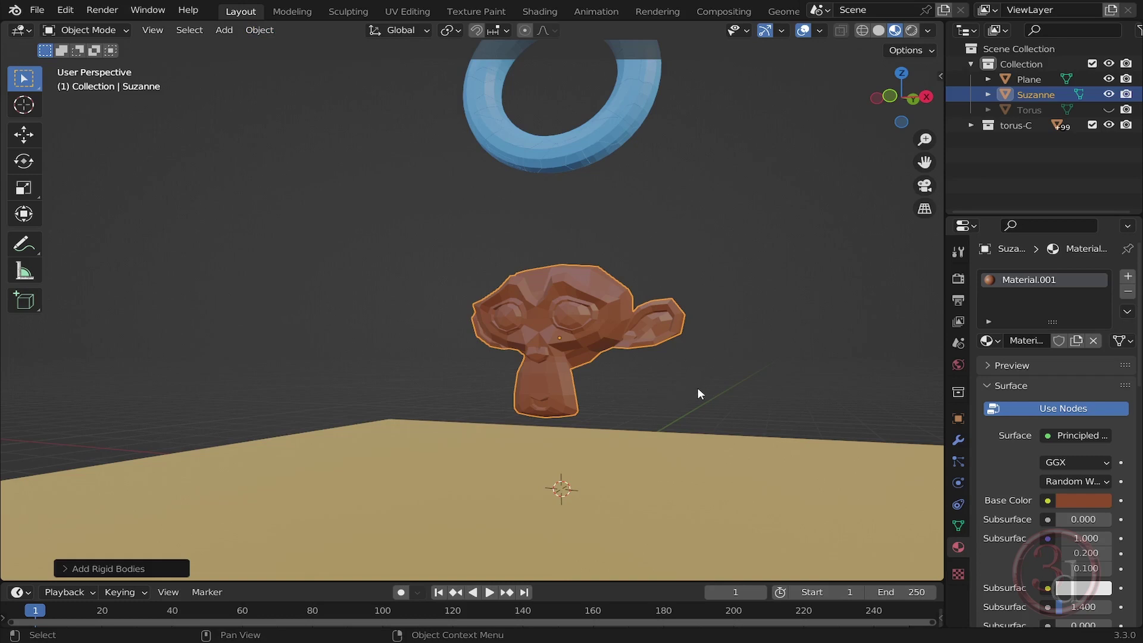
Play the simulation to examine how the torus cells break over the monkey, and pause it for a closer look
{"action": "middle_click_drag", "start_coordinate": [698, 388], "coordinate": [648, 361]}
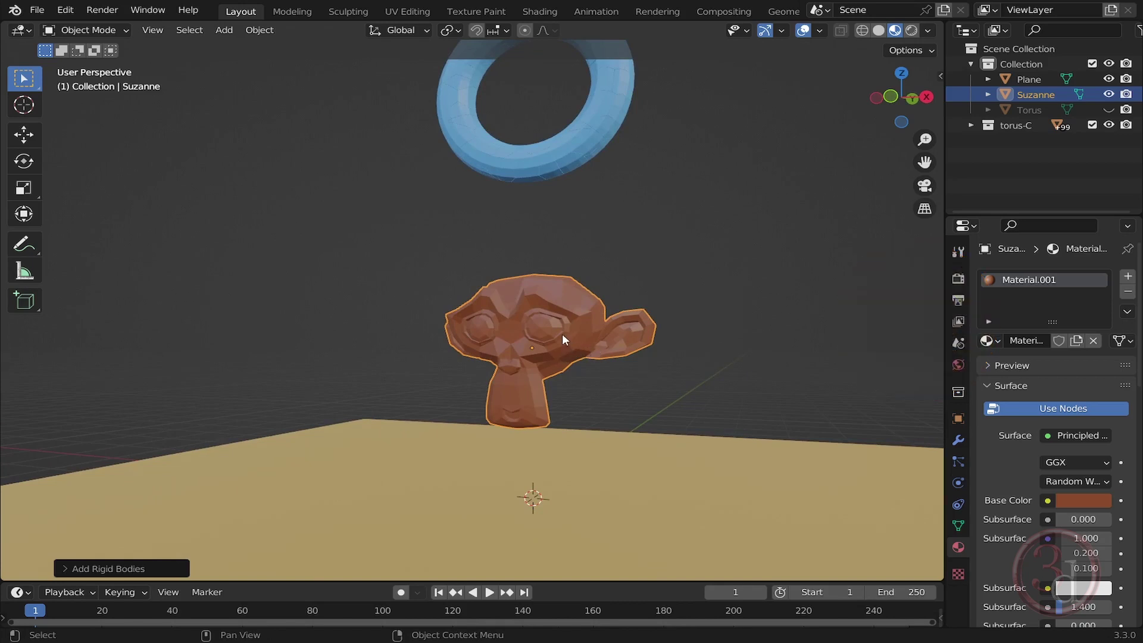
{"action": "left_click", "coordinate": [490, 592]}
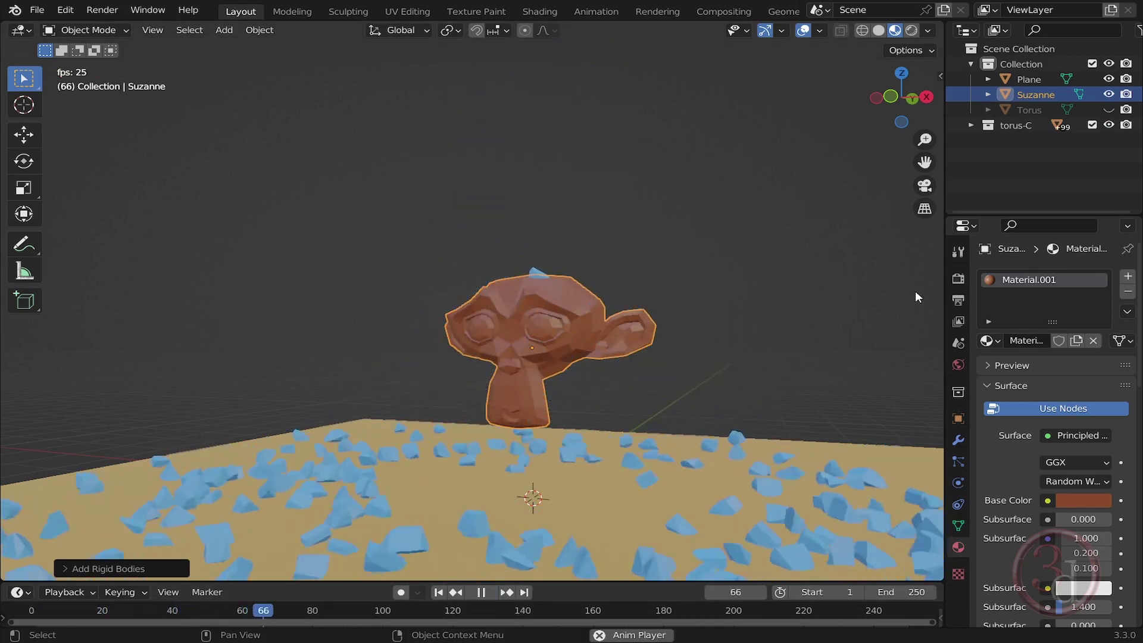
{"action": "middle_click_drag", "start_coordinate": [710, 338], "coordinate": [739, 347]}
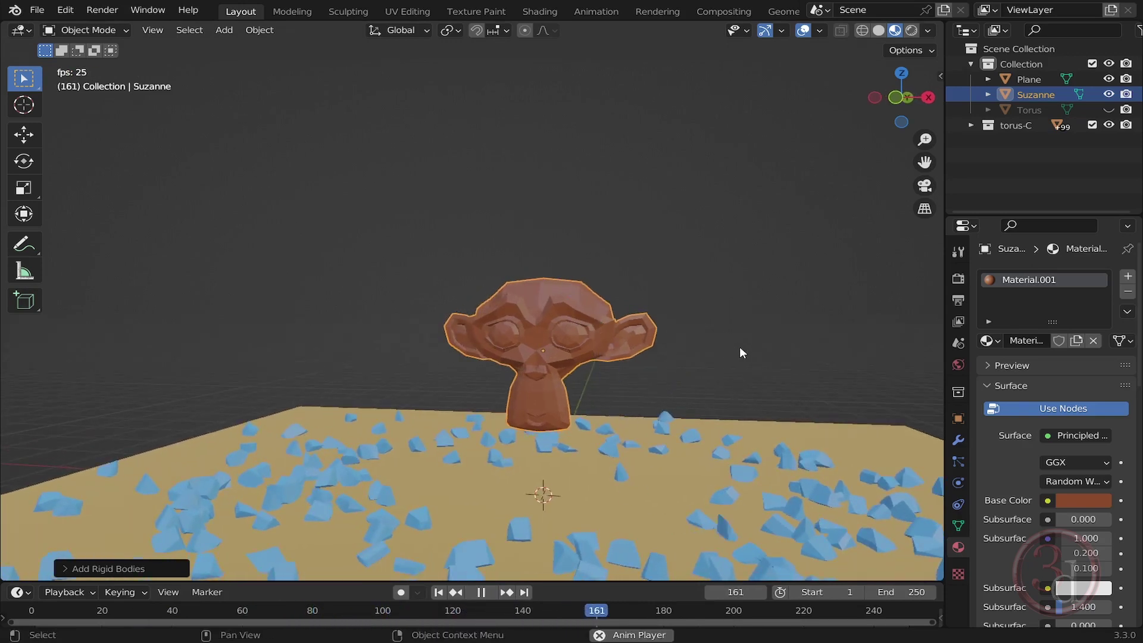
{"action": "key", "text": "space"}
{"action": "scroll", "coordinate": [621, 402], "scroll_direction": "up", "scroll_amount": 4}
{"action": "middle_click_drag", "start_coordinate": [562, 378], "coordinate": [616, 342]}
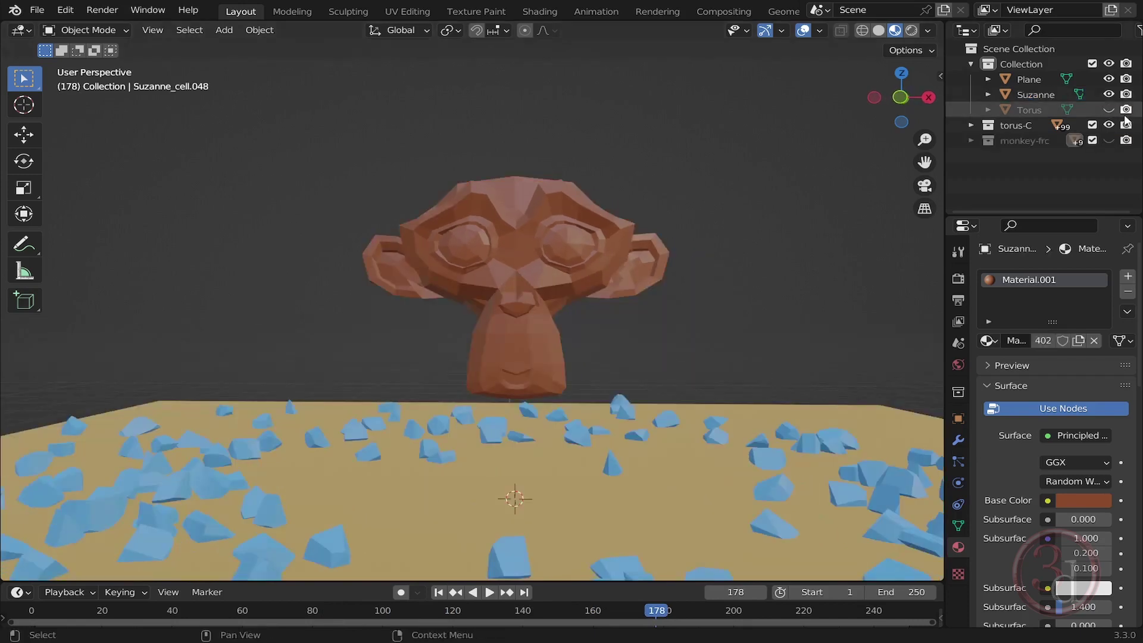
Show the monkey-frc collection in place of the original monkey, and play the simulation to inspect the scattered pieces
{"action": "left_click", "coordinate": [1109, 141]}
{"action": "left_click", "coordinate": [1109, 94]}
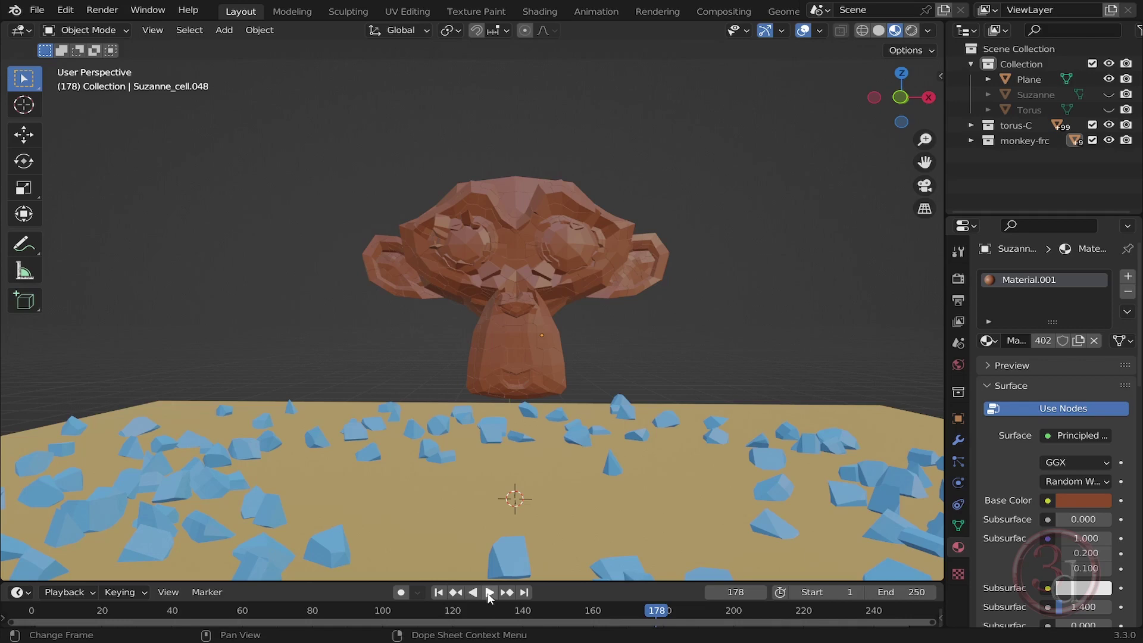
{"action": "left_click", "coordinate": [488, 593]}
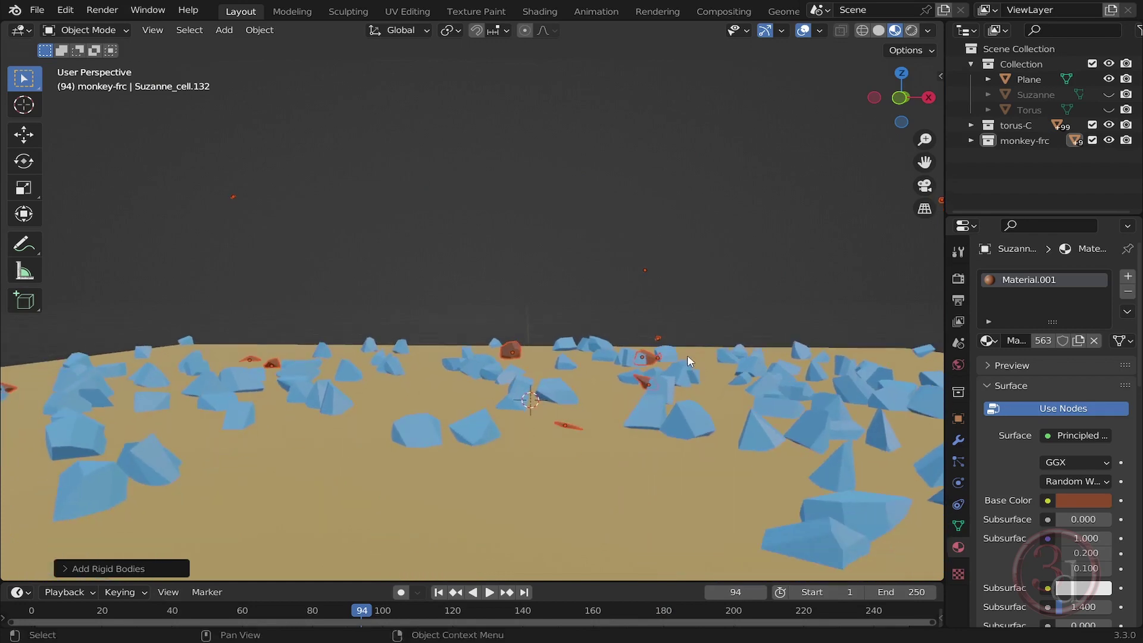
{"action": "middle_click_drag", "start_coordinate": [687, 355], "coordinate": [597, 292]}
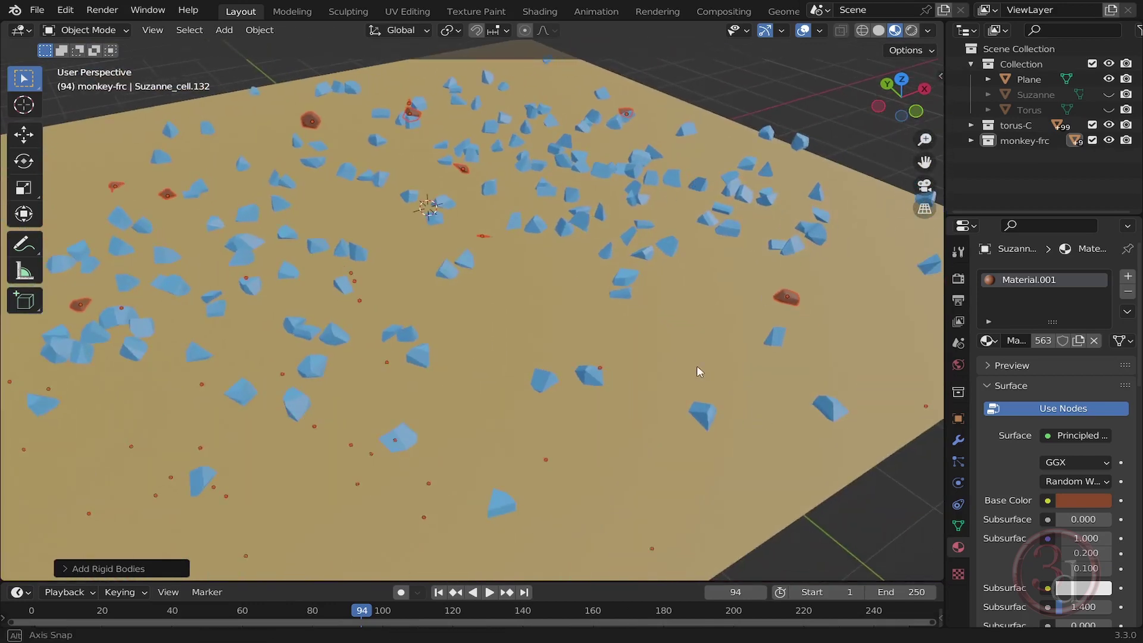